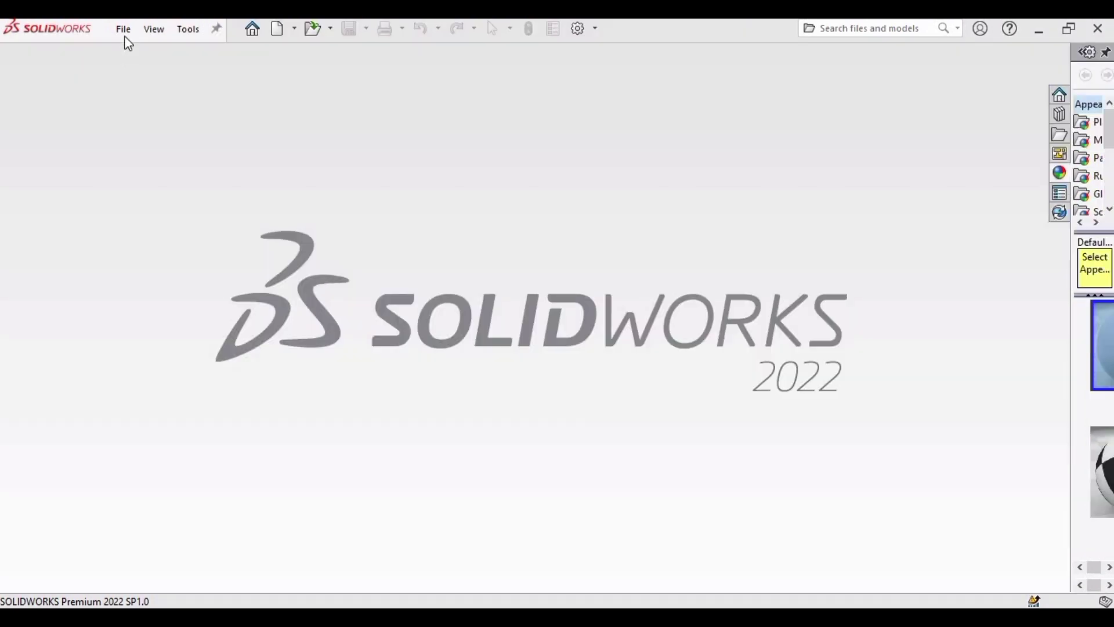
Step: Create a new blank Part document (Part4) using File > New
click(123, 29)
click(142, 55)
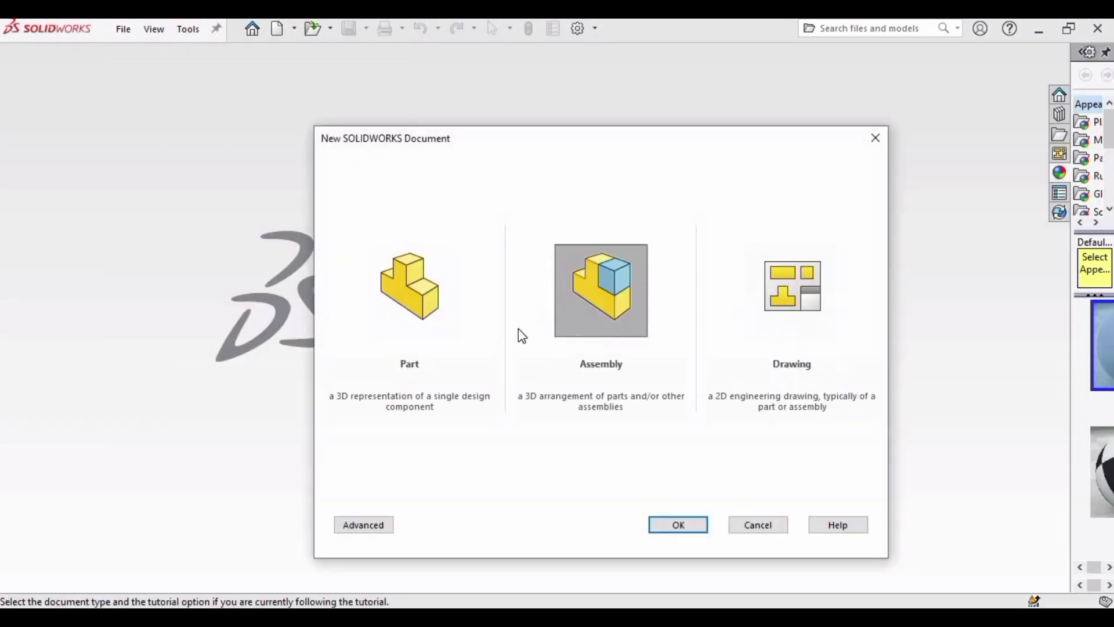
click(443, 318)
click(673, 526)
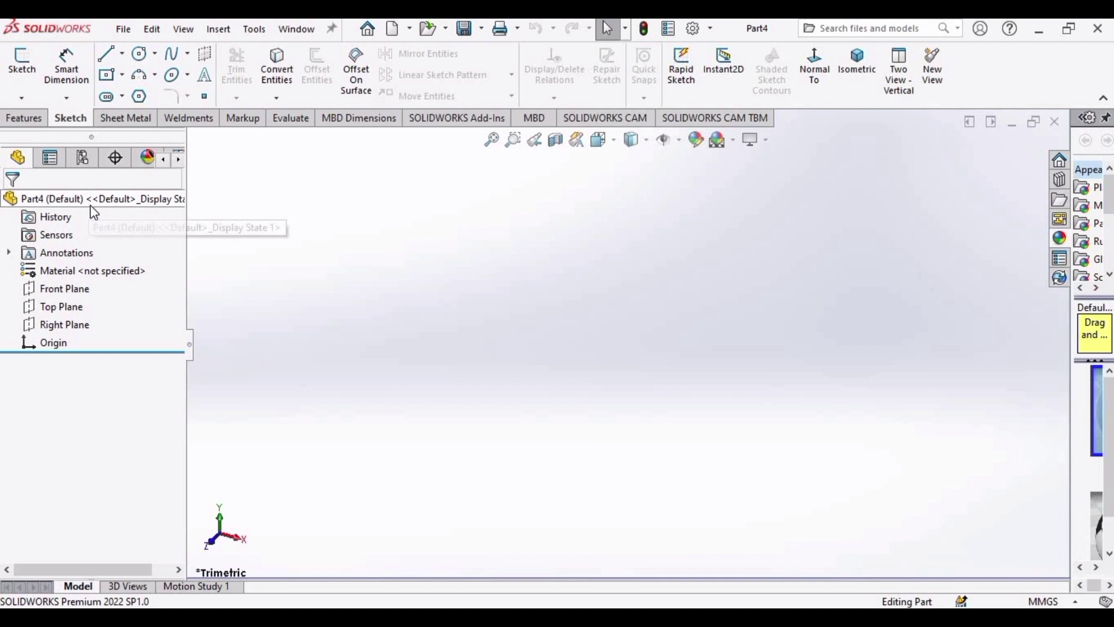
Step: Start a sketch on the Front Plane and draw a six-sided polygon centred on the origin
click(75, 292)
click(98, 270)
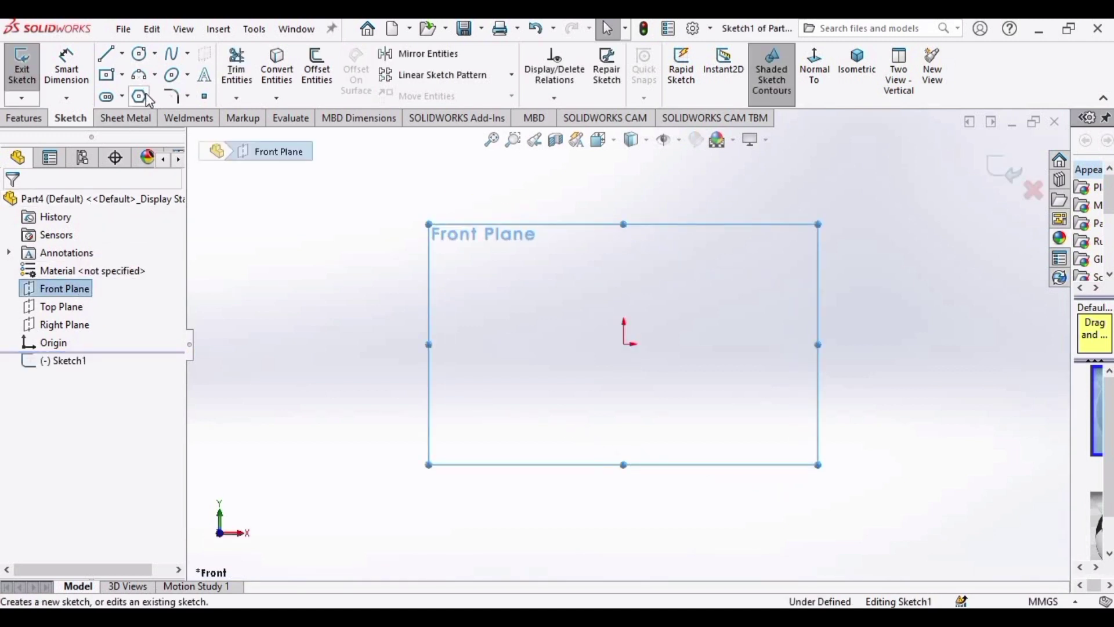
click(139, 97)
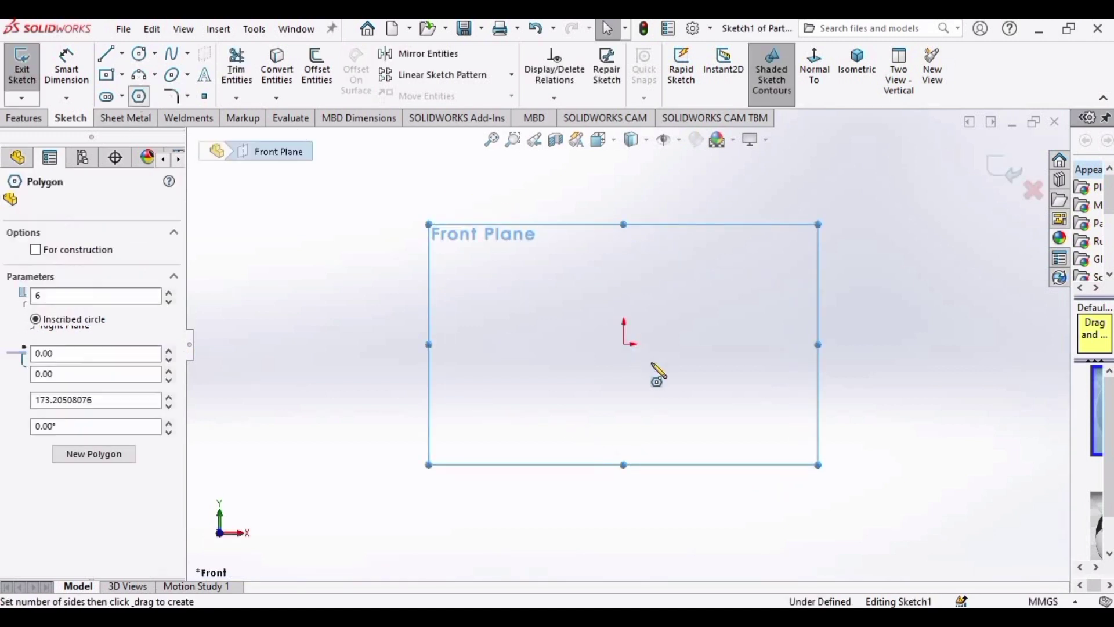
click(625, 334)
click(669, 269)
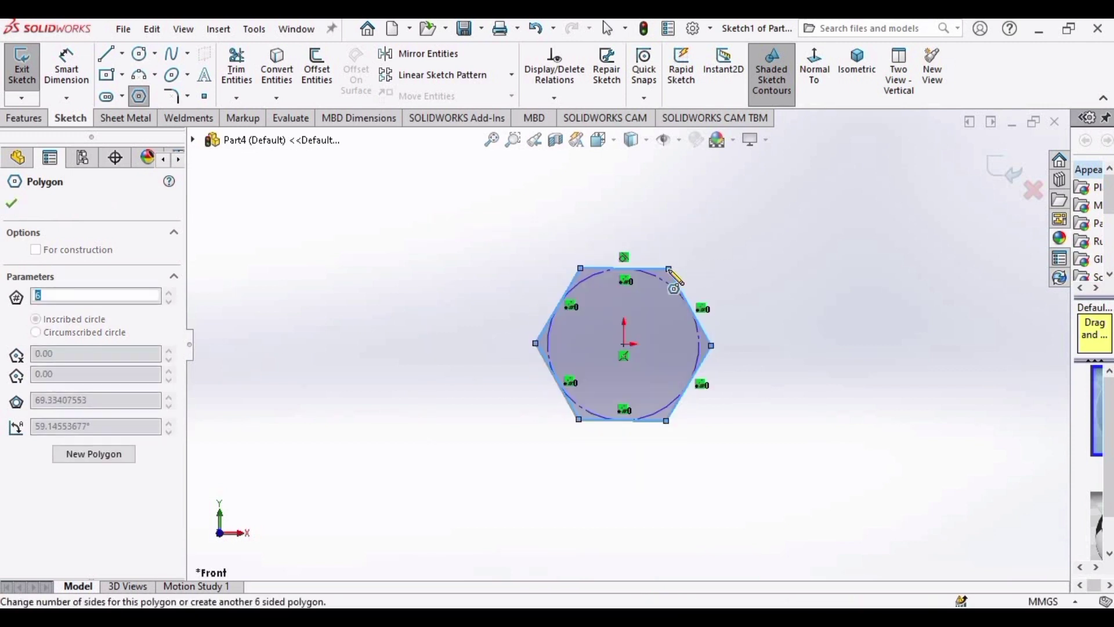
key(Escape)
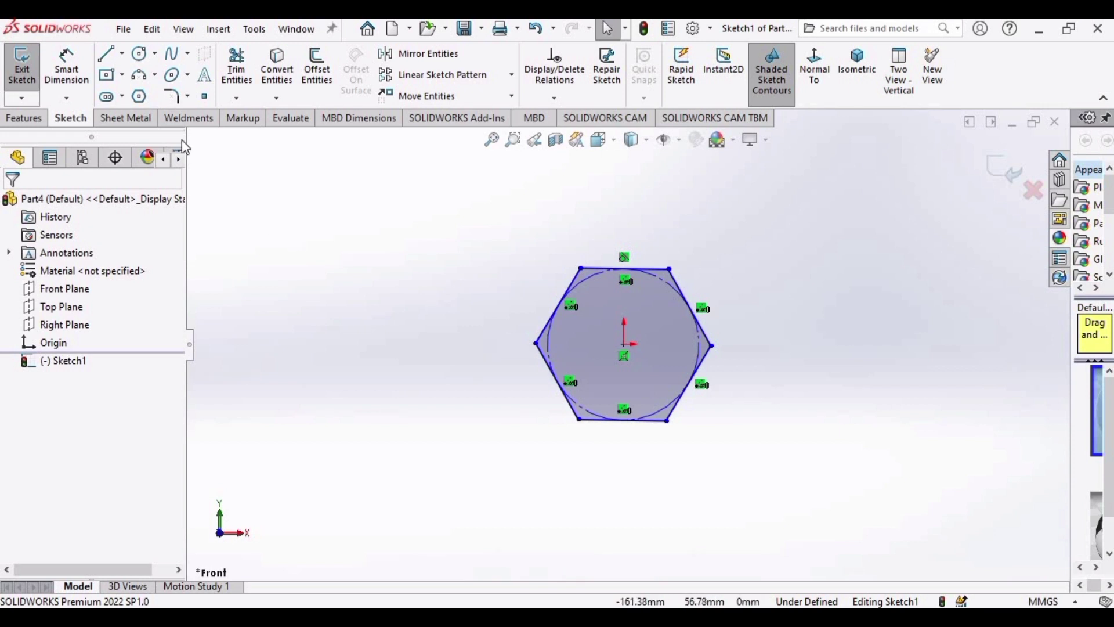
Step: Draw a smaller circle centred on the origin inside the hexagon
click(139, 53)
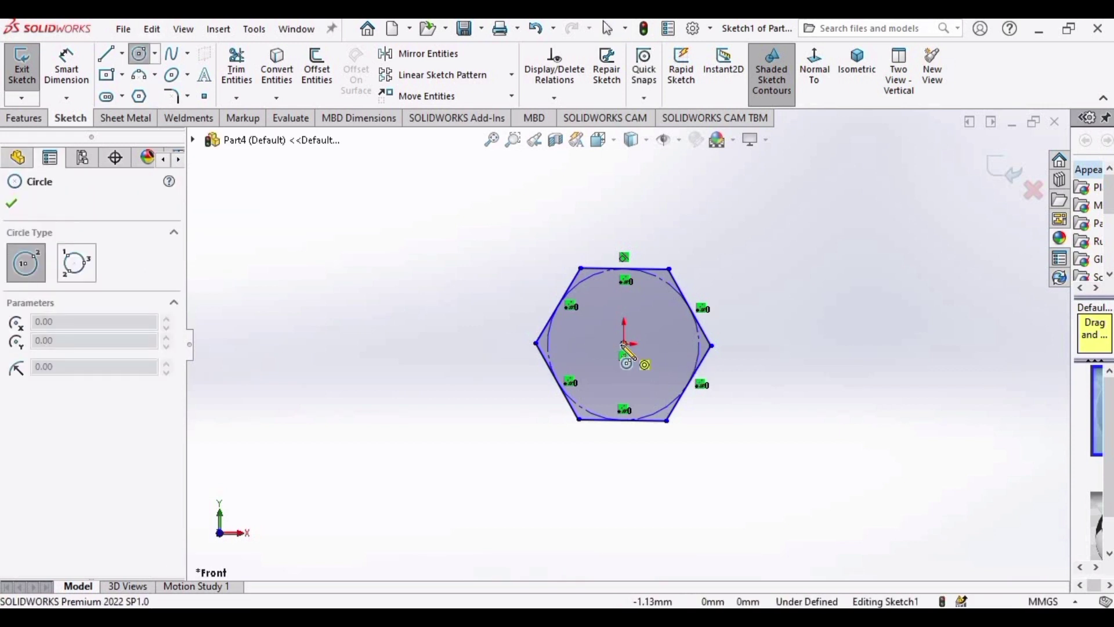
click(625, 343)
click(639, 297)
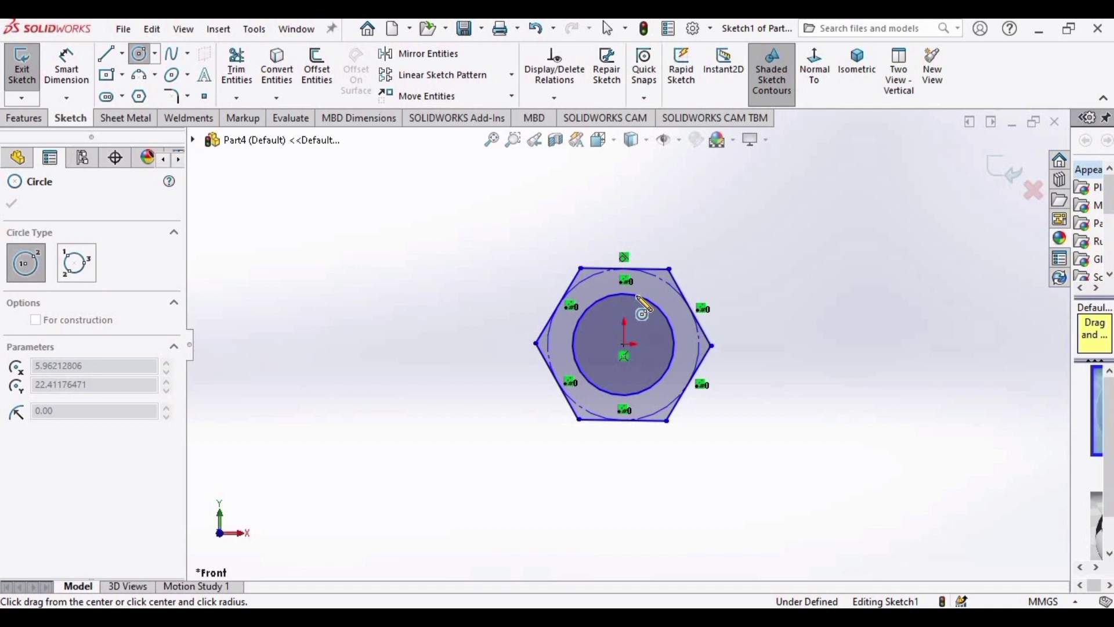
key(Escape)
click(66, 68)
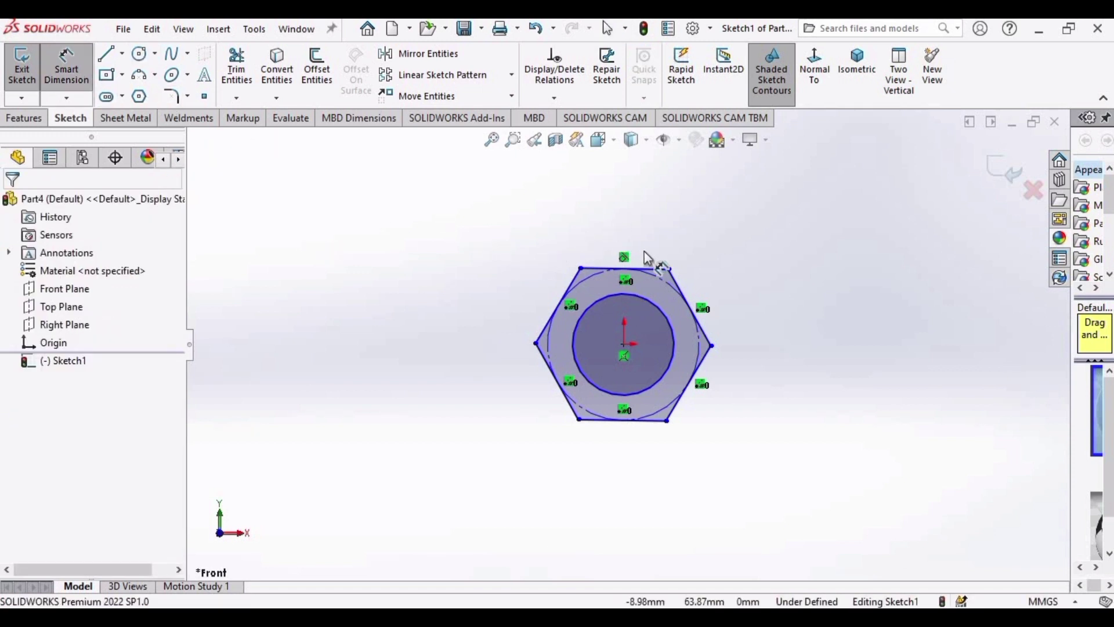
Step: Dimension the inner circle to a 12 mm diameter
click(675, 348)
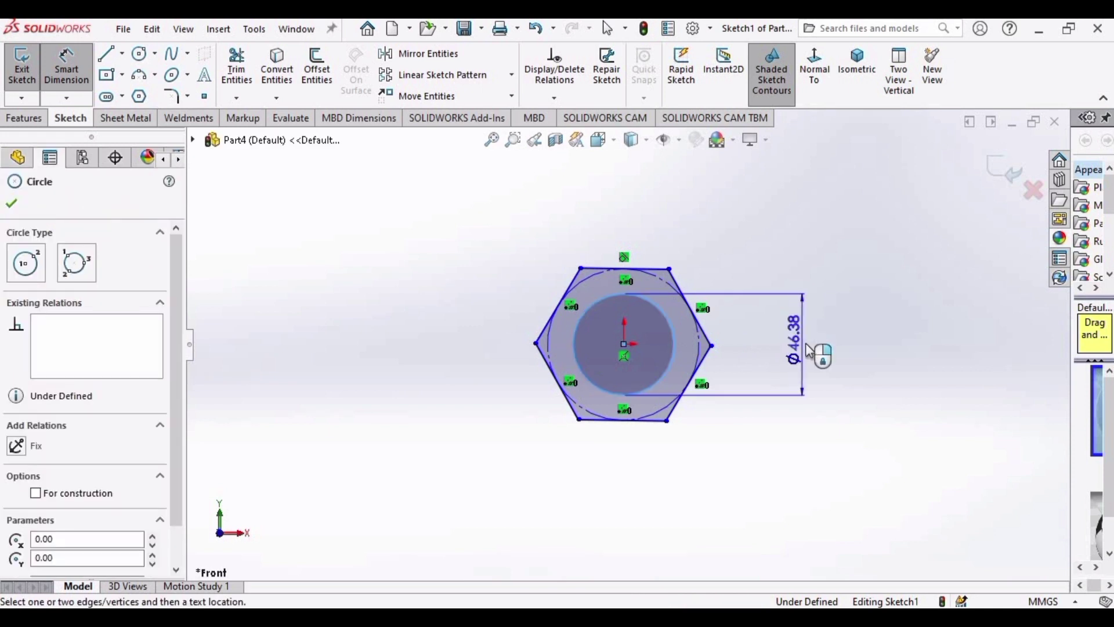
click(801, 353)
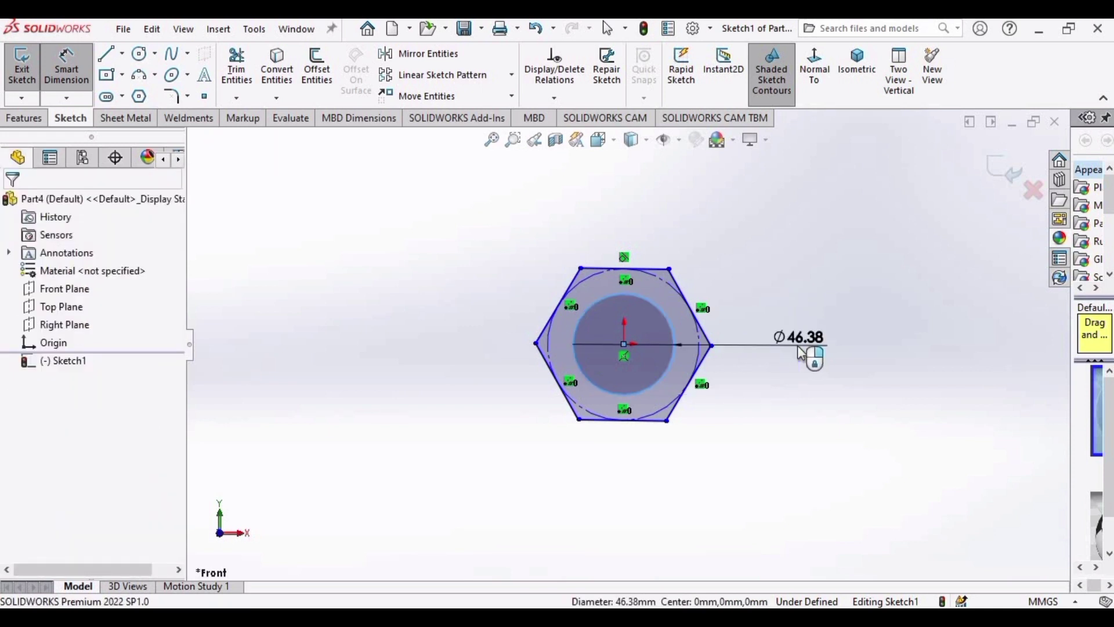
text(12)
key(Return)
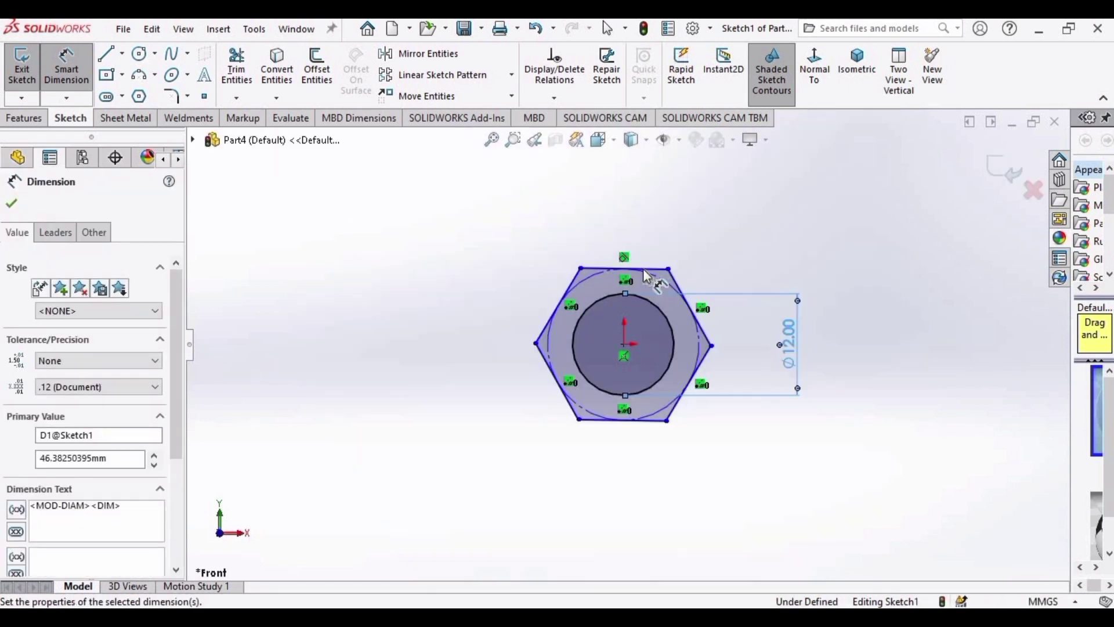
Step: Dimension the hexagon's top and bottom edges 18 mm apart across the flats
click(662, 419)
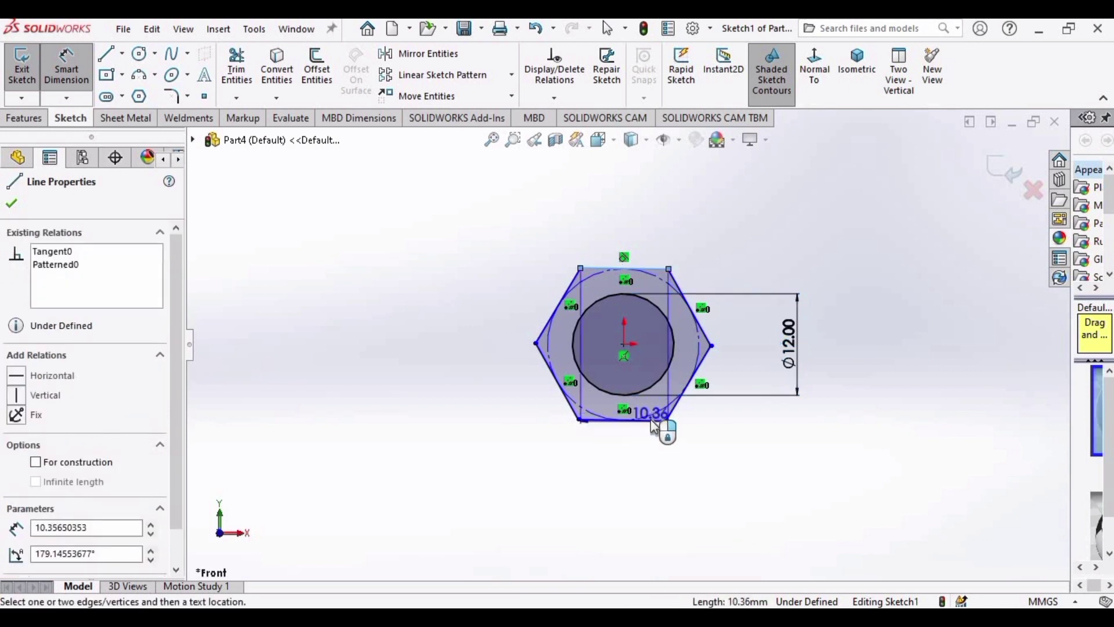
click(624, 269)
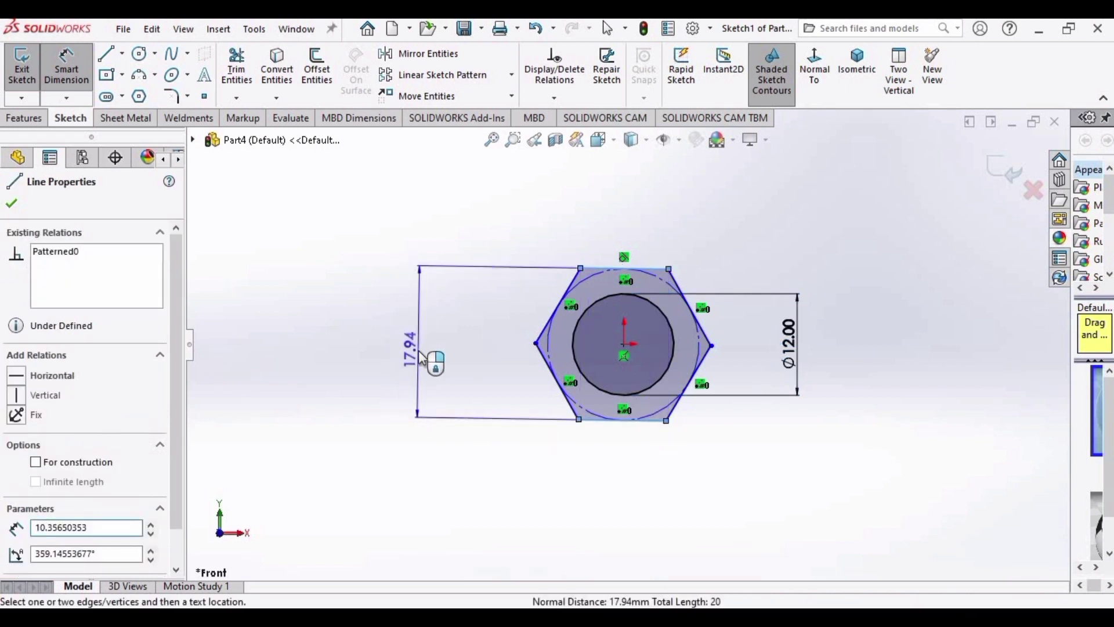
click(423, 358)
double_click(423, 356)
text(18)
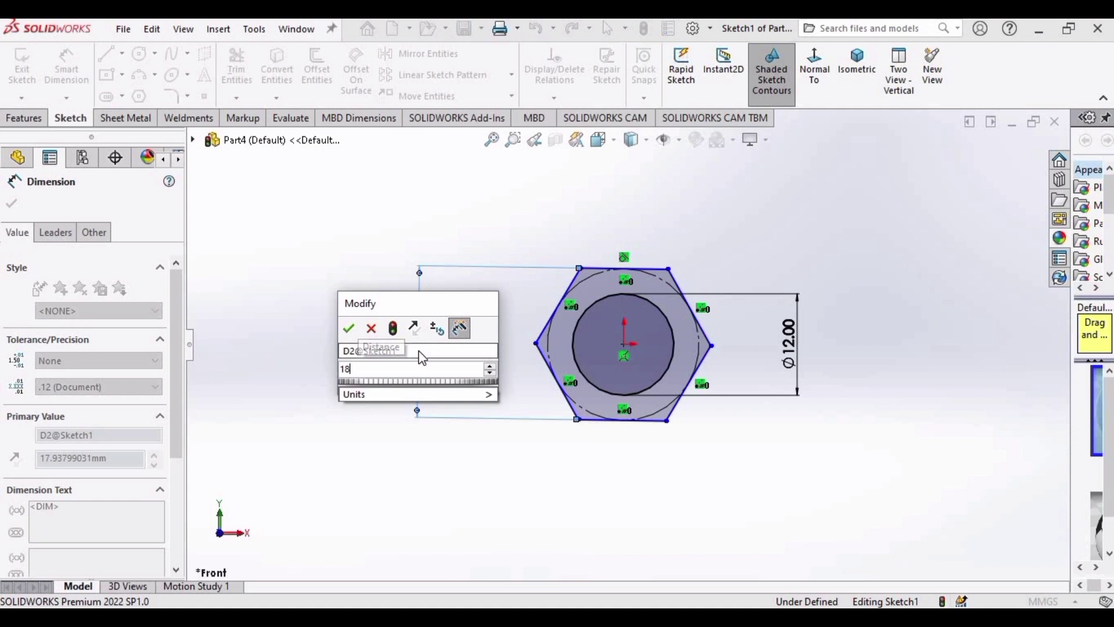
key(Return)
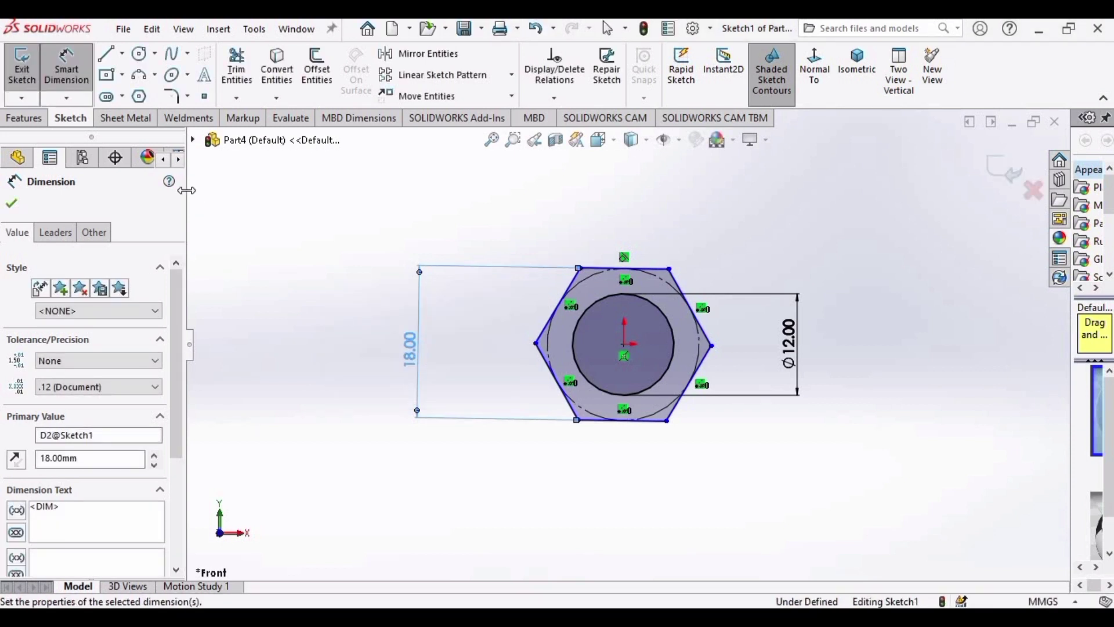
click(24, 118)
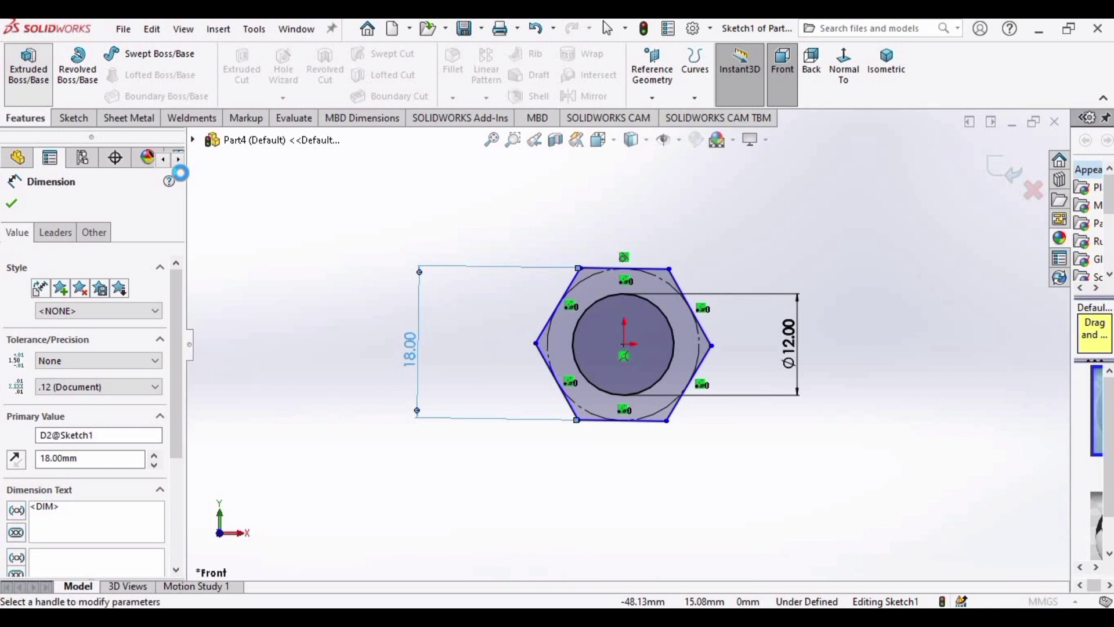
Step: Extrude the sketch Mid Plane, 10 mm deep, into the solid hex nut
click(139, 302)
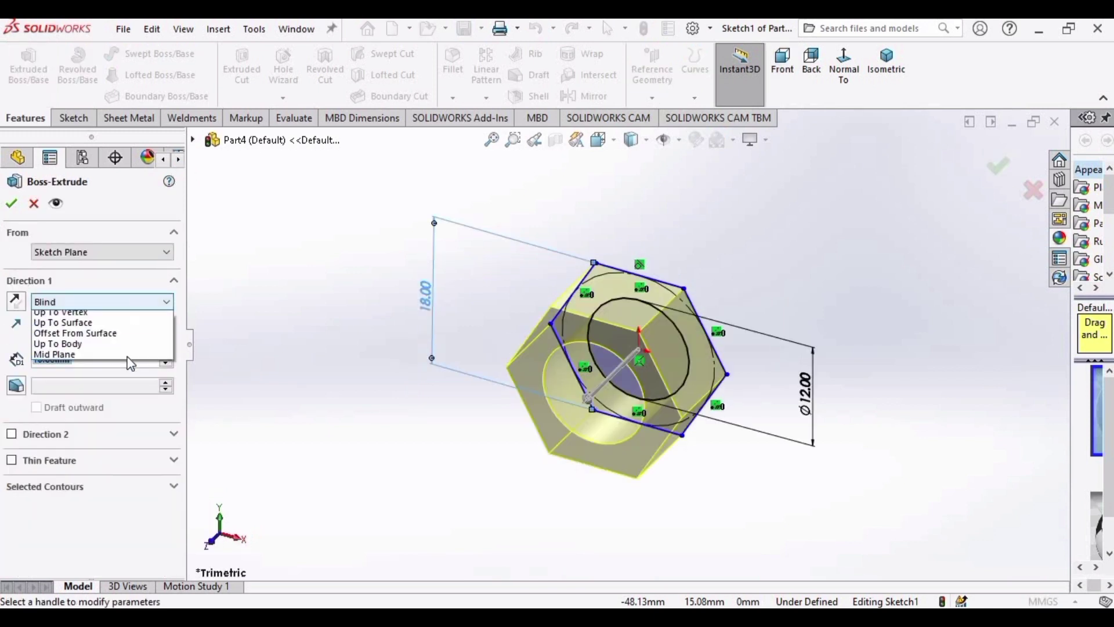
click(104, 371)
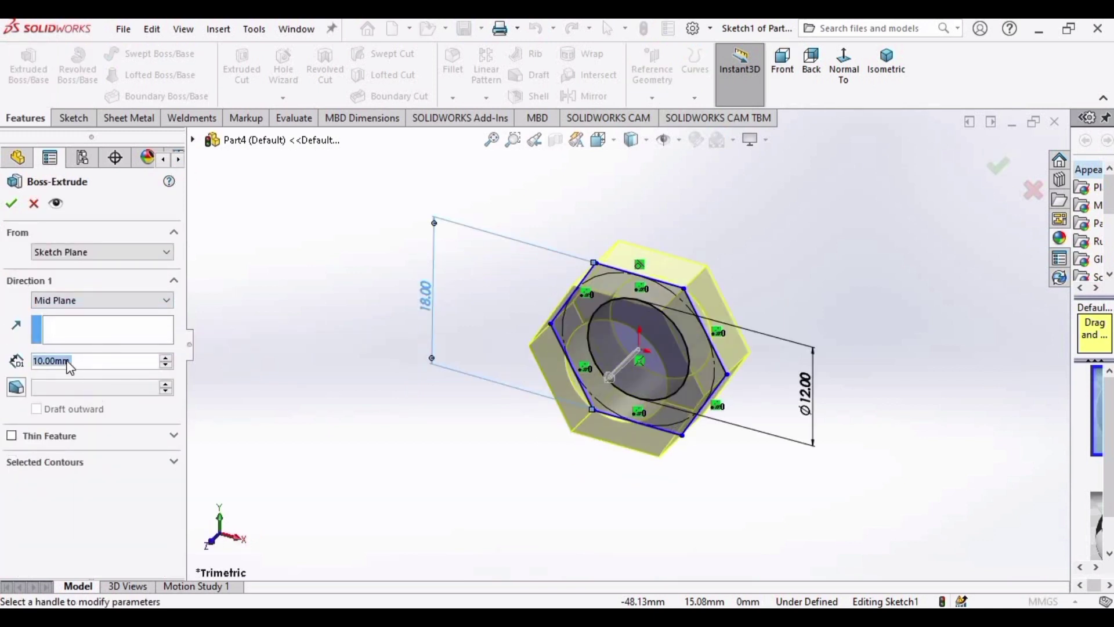
click(11, 205)
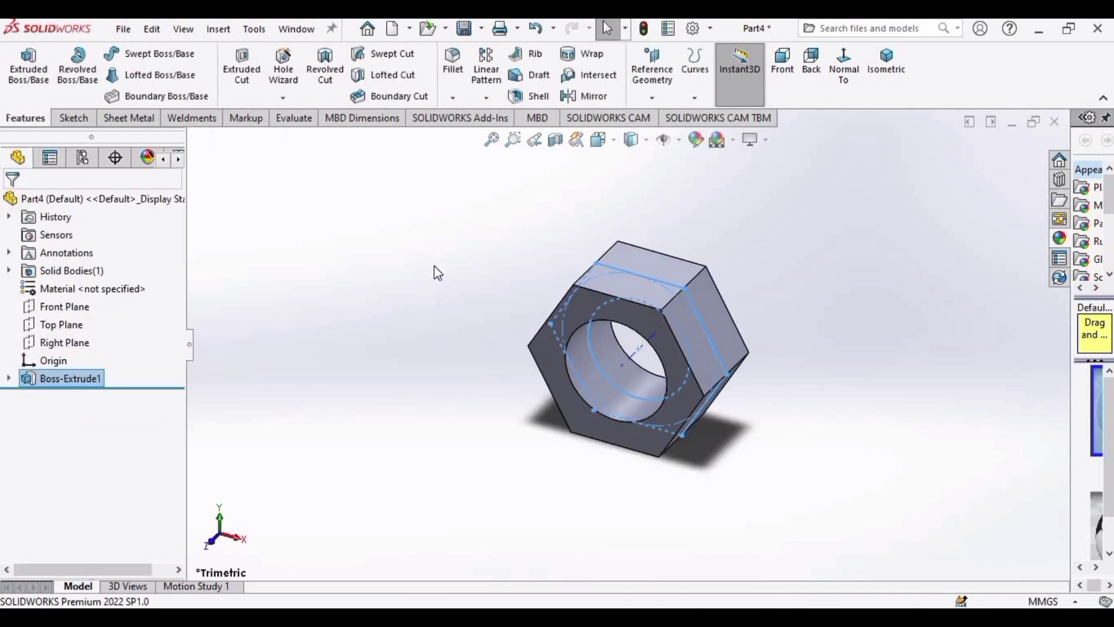
Step: Reorient the view of the nut and start the Helix and Spiral command from Curves
click(439, 273)
mouse_move(917, 416)
middle_down()
mouse_move(552, 419)
mouse_move(485, 364)
middle_up()
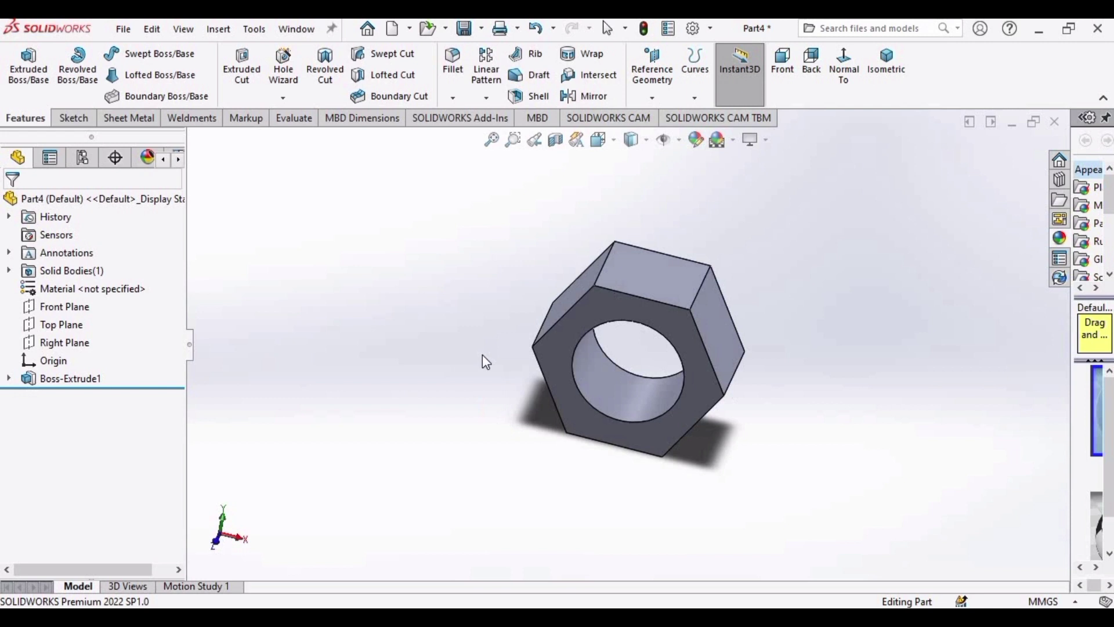
middle_drag(479, 318, 690, 350)
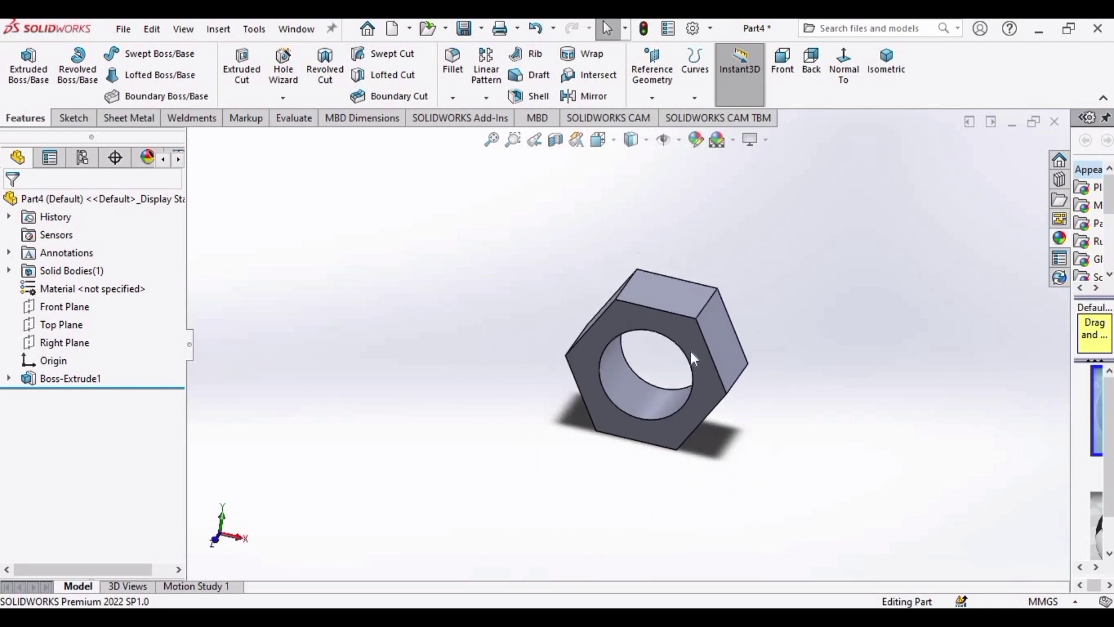
scroll(691, 351, up, 3)
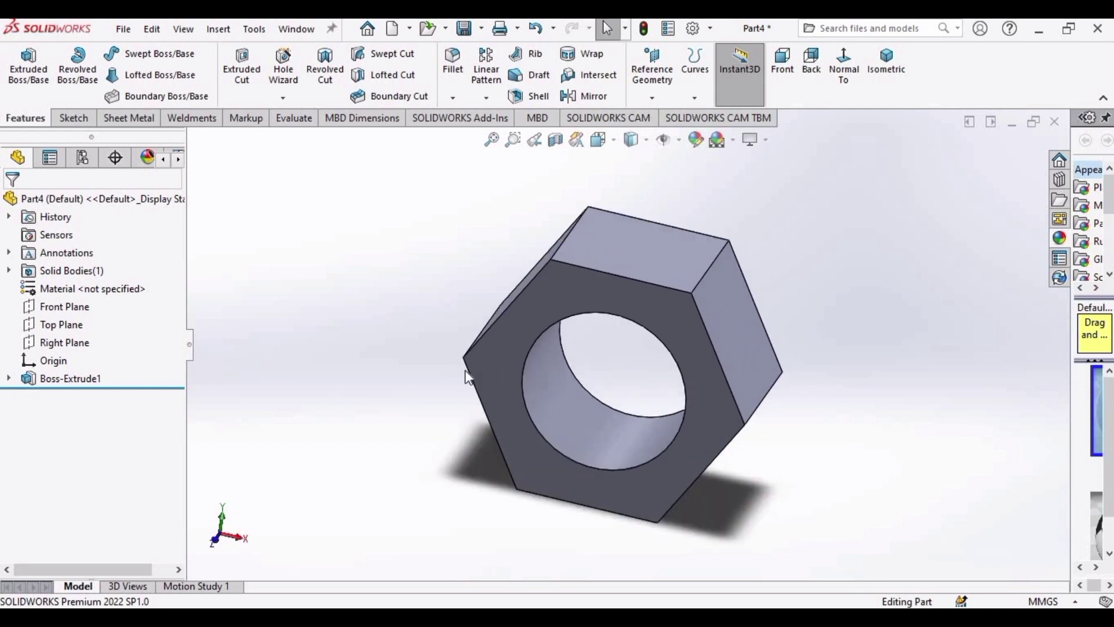
click(697, 99)
click(718, 221)
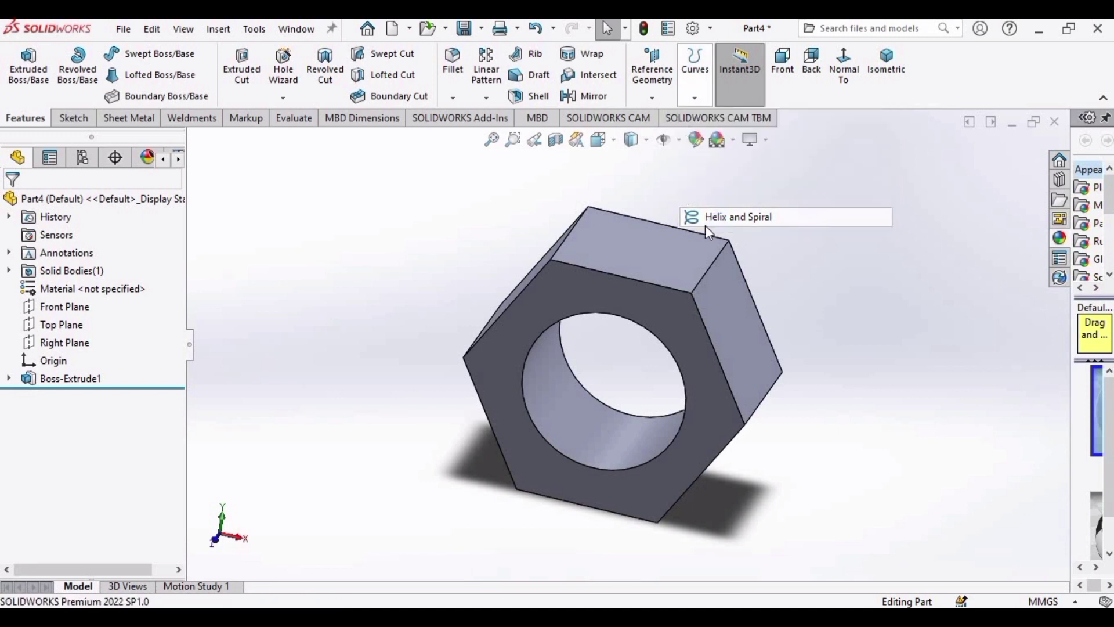
Step: On the nut's front face, draw an origin-centred circle snapped to the hole's edge
click(561, 295)
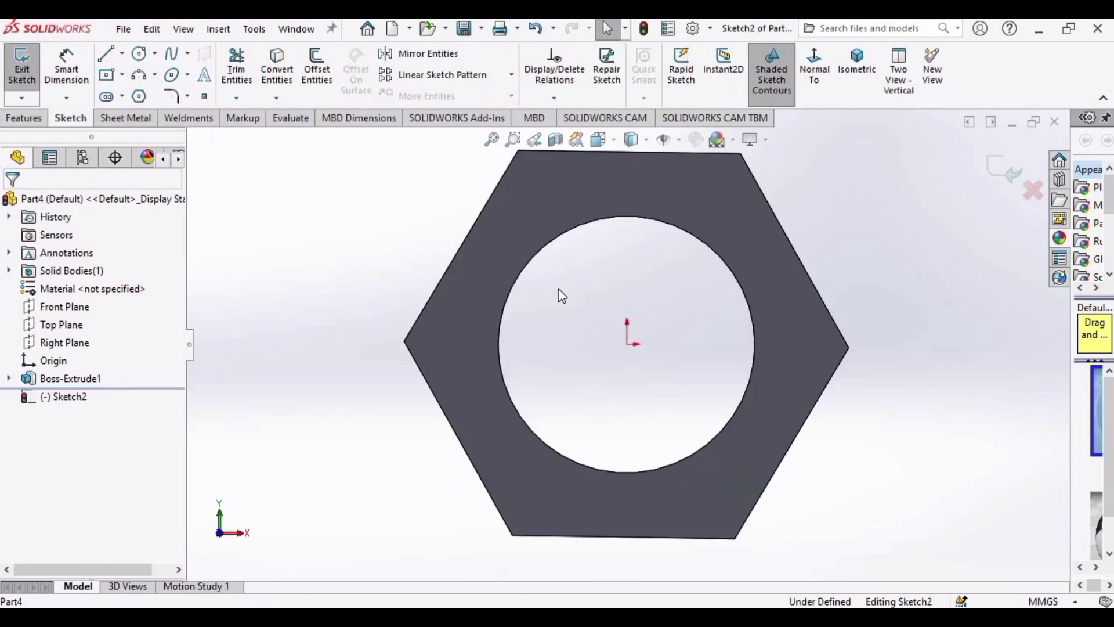
click(139, 53)
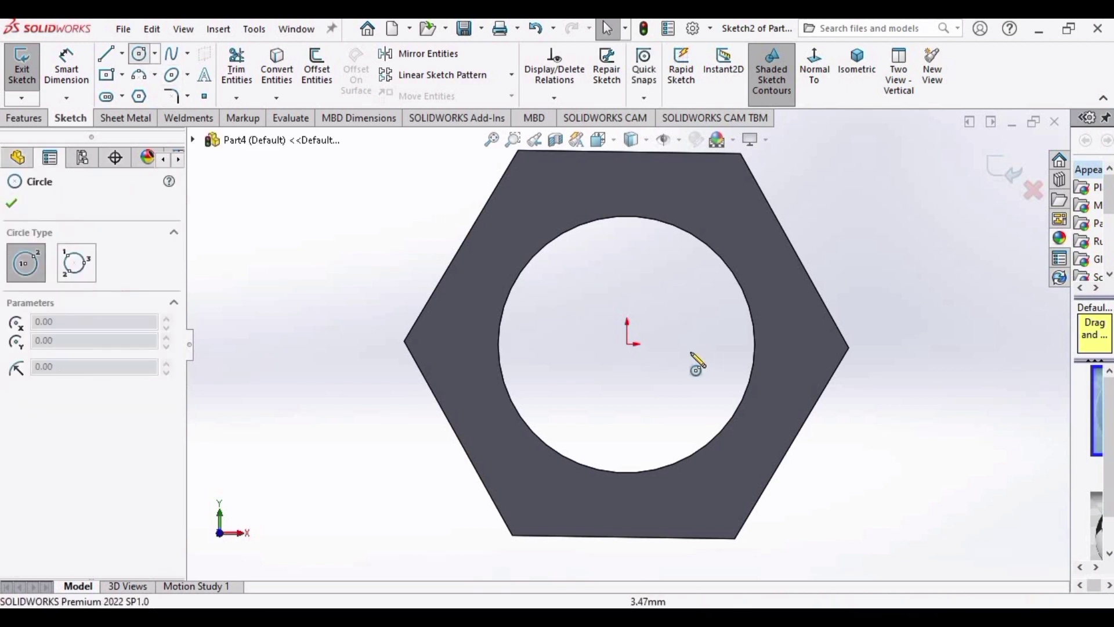
scroll(696, 366, up, 2)
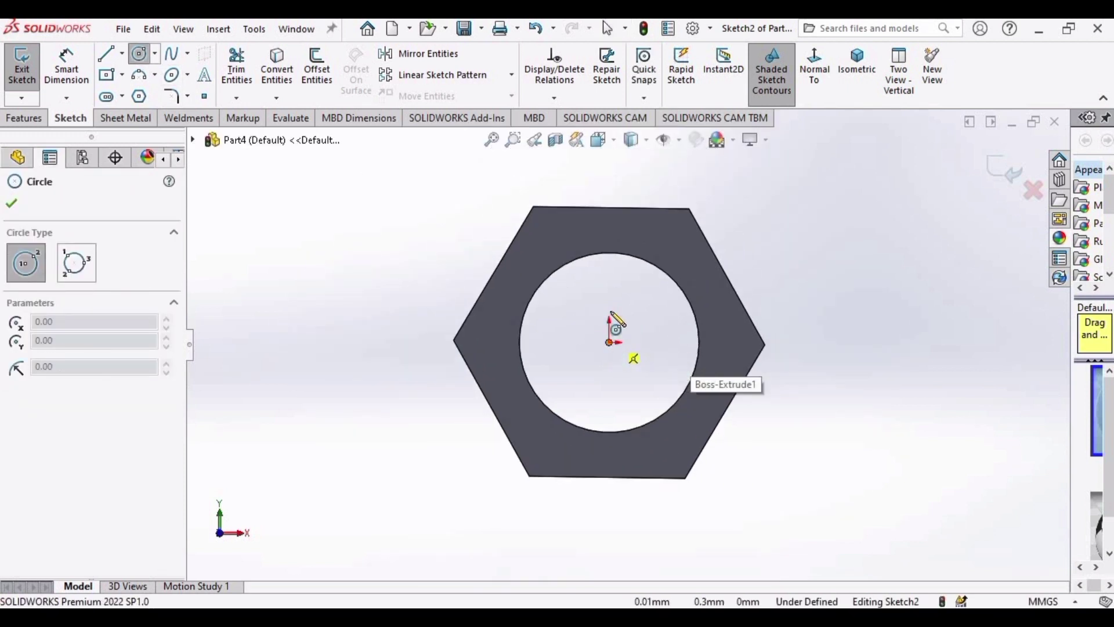
click(609, 343)
click(622, 254)
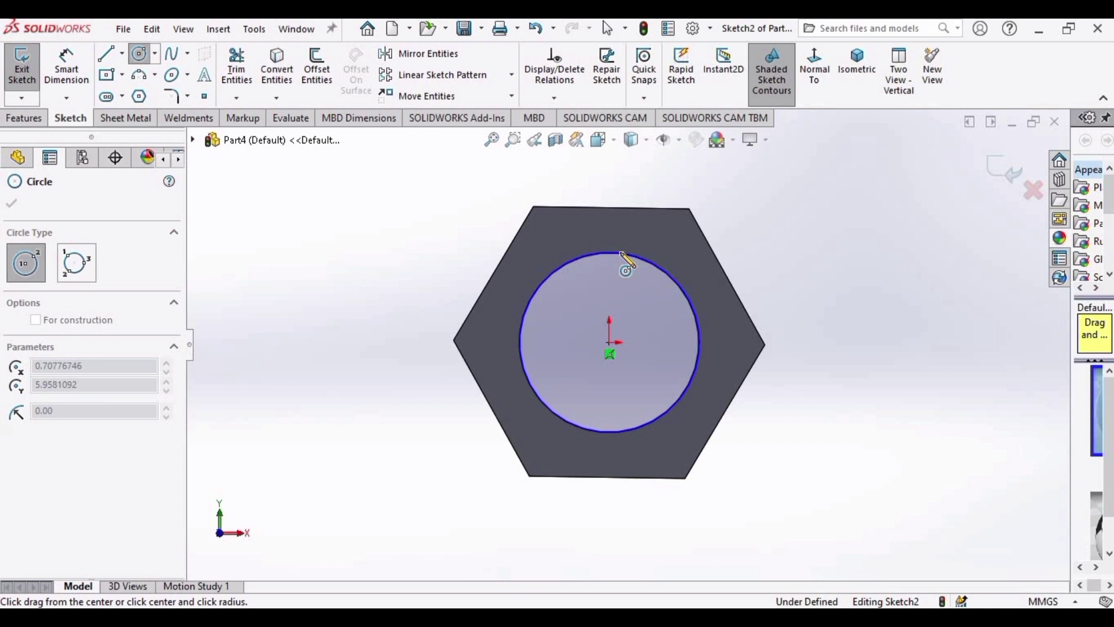
key(Escape)
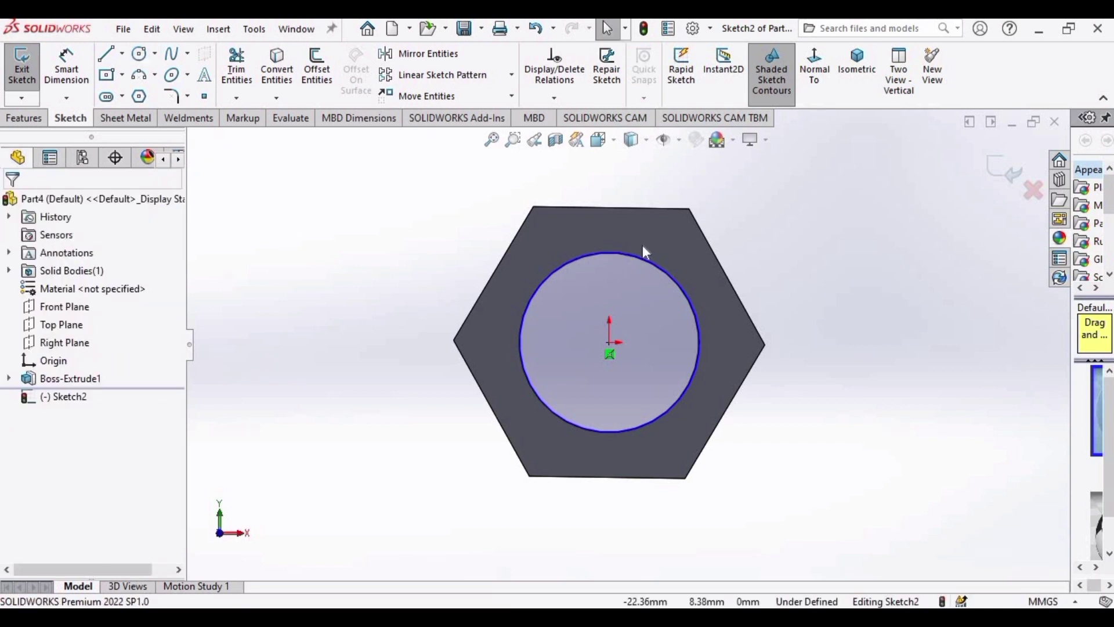
key(h)
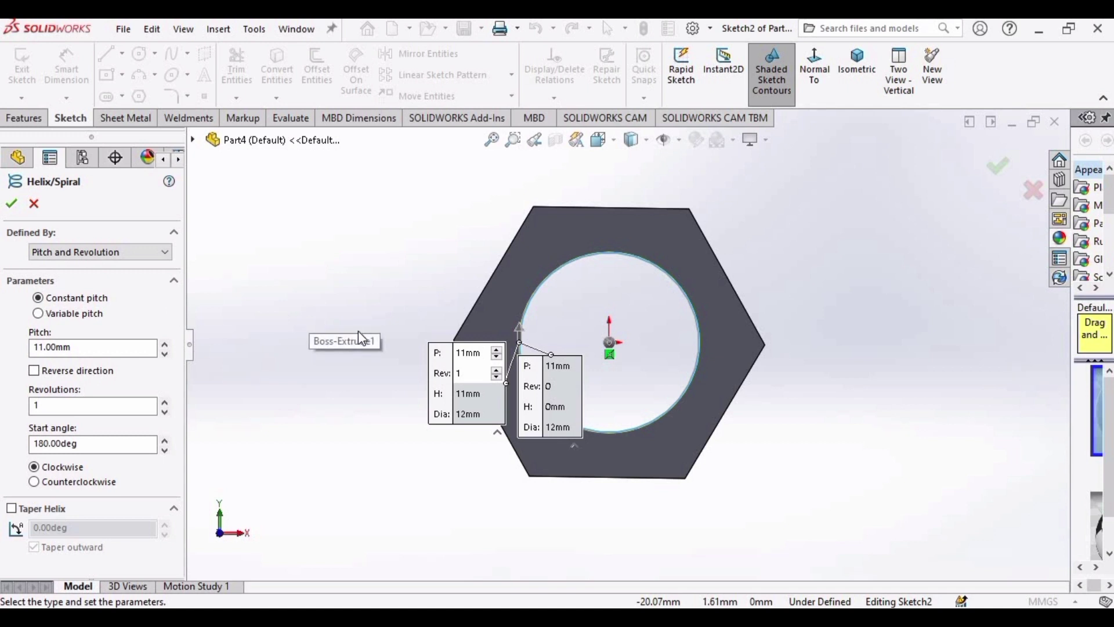
Step: Define the helix by Height and Pitch with a 15 mm height, in isometric view
key(ctrl+7)
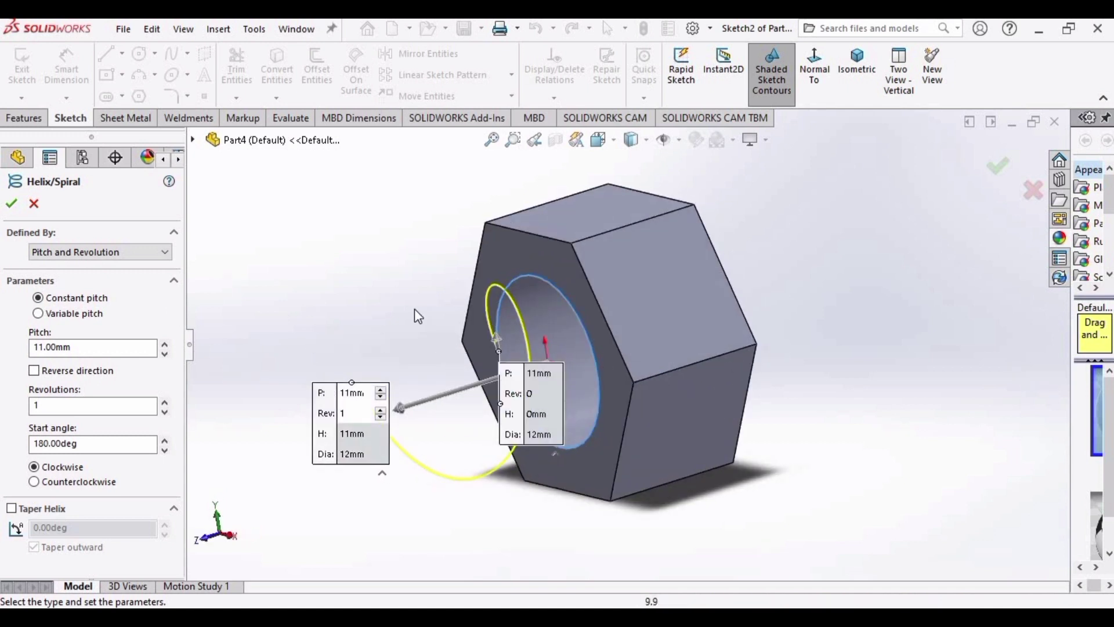
click(124, 253)
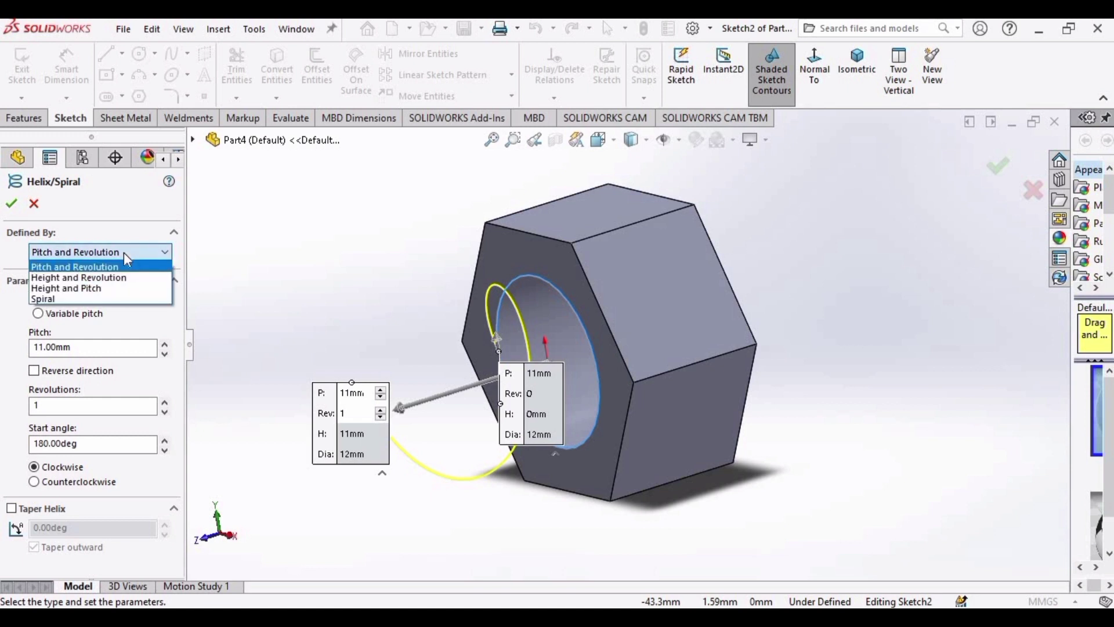
click(93, 285)
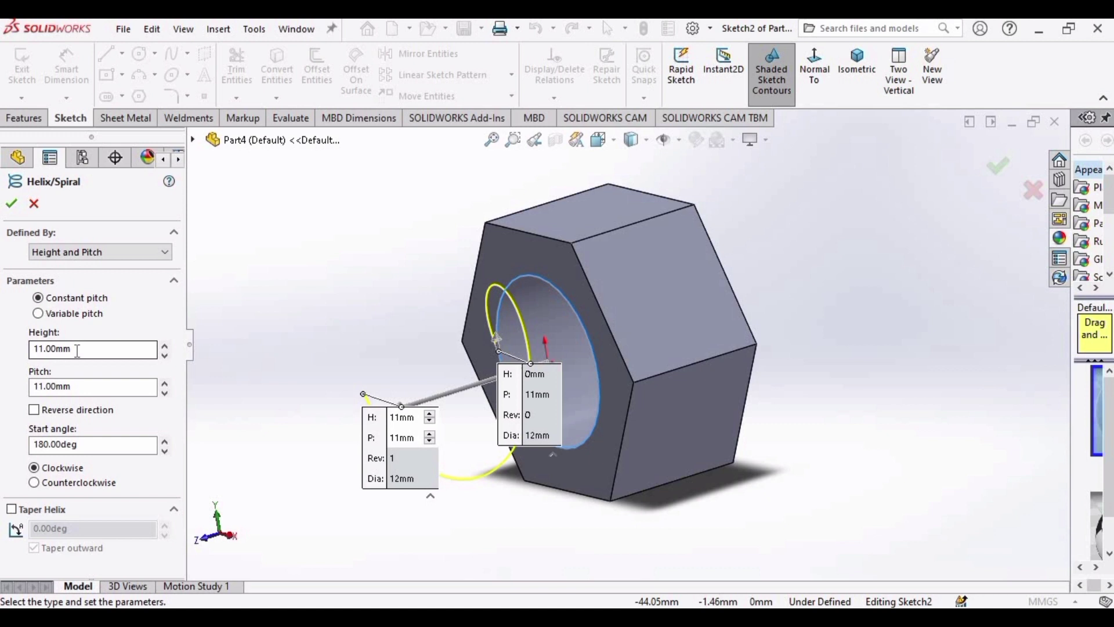
drag(78, 351, 29, 350)
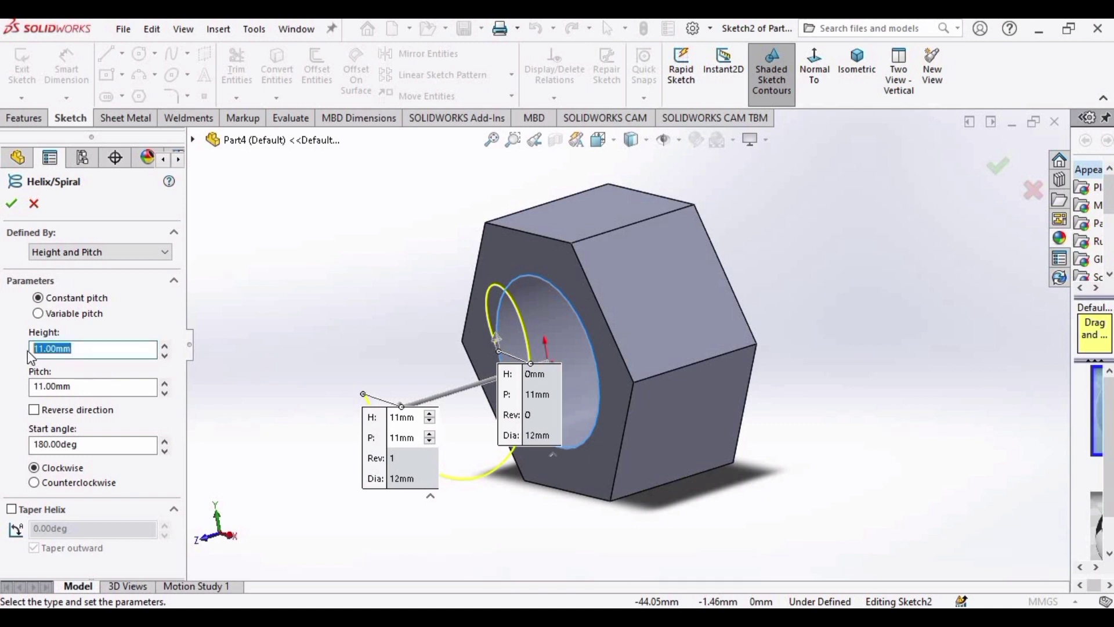
text(15)
key(Return)
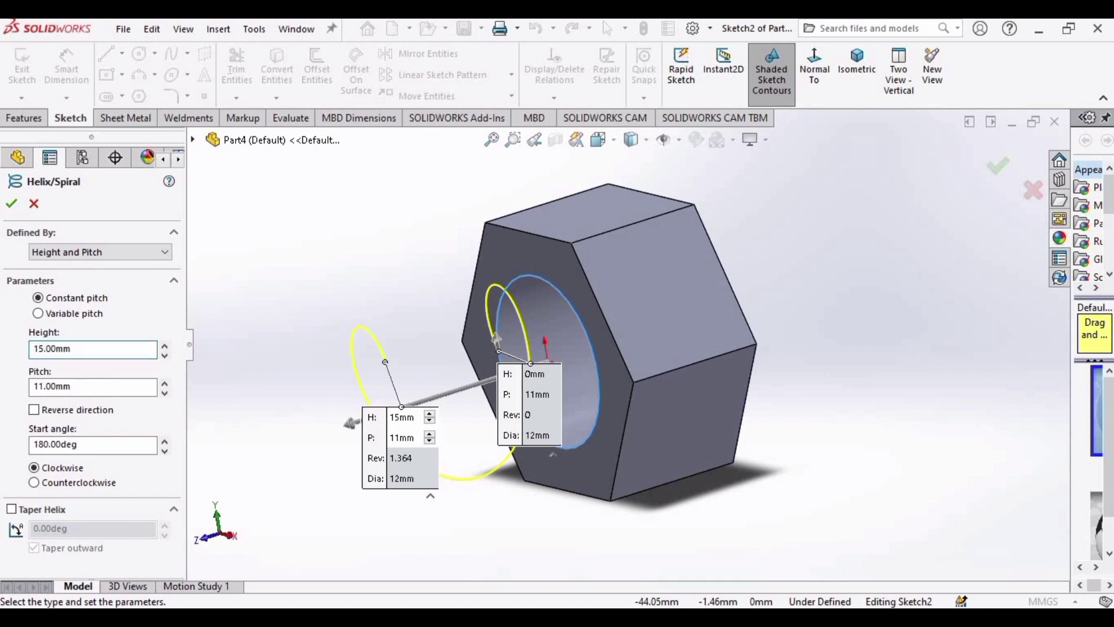
Step: Give the helix 1.75 mm pitch and 0° start angle, reverse it into the nut, and accept
drag(74, 387, 32, 386)
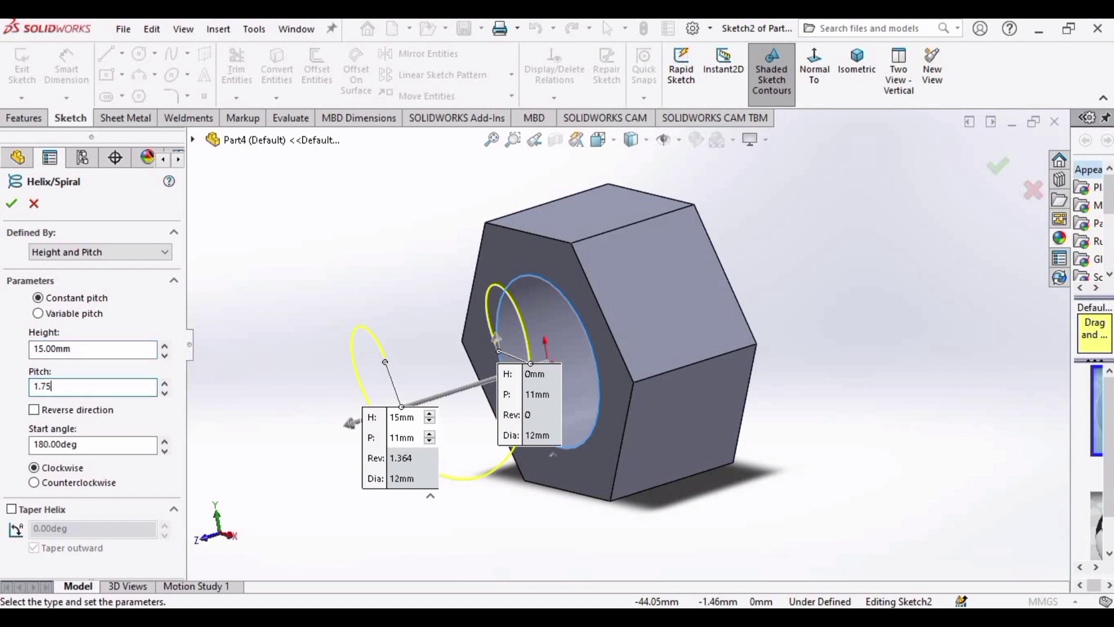
text(1.75)
key(Return)
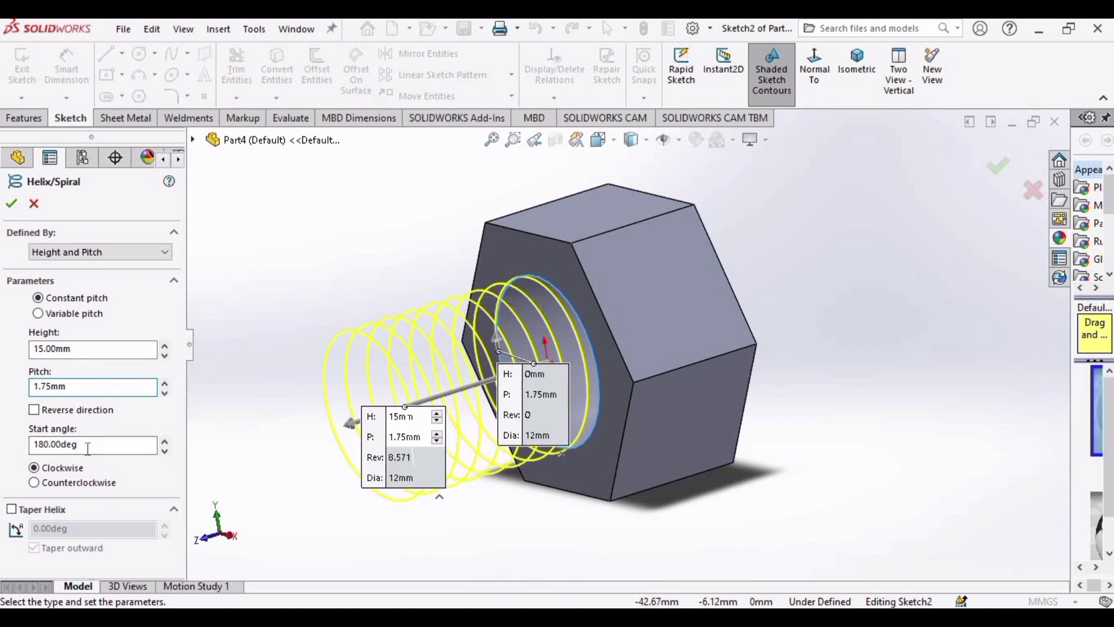
drag(51, 449, 29, 444)
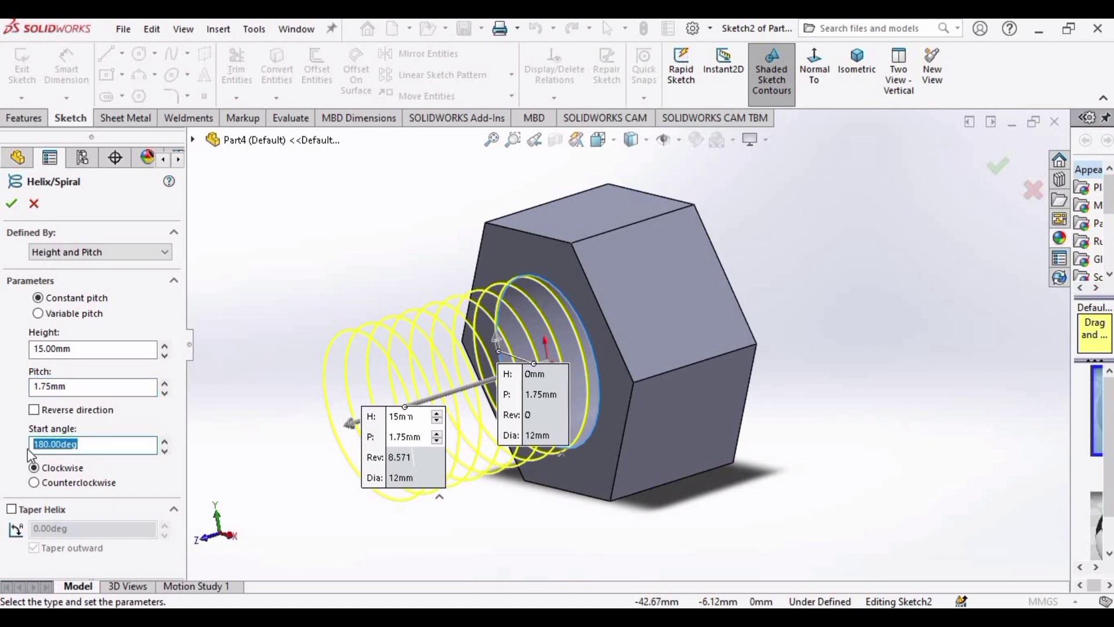
text(0)
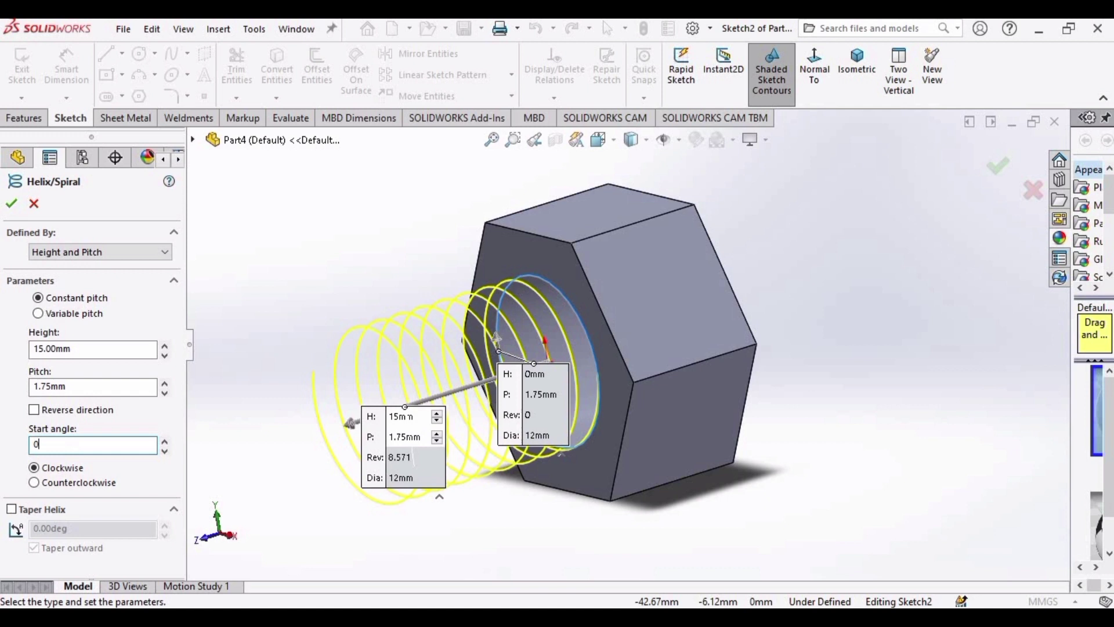
key(Return)
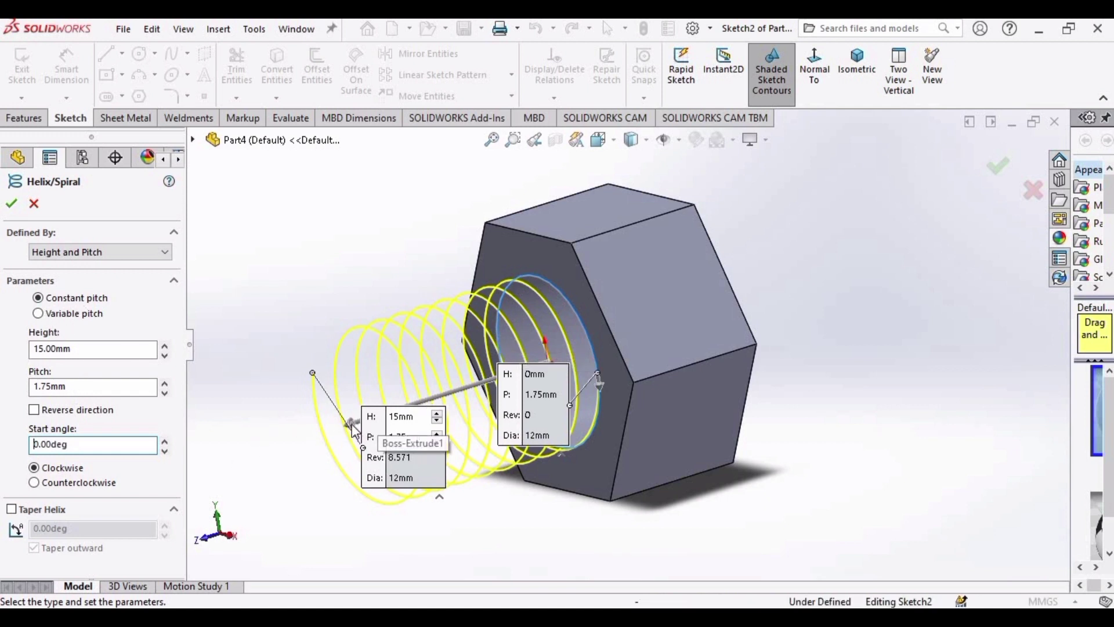
drag(353, 426, 777, 303)
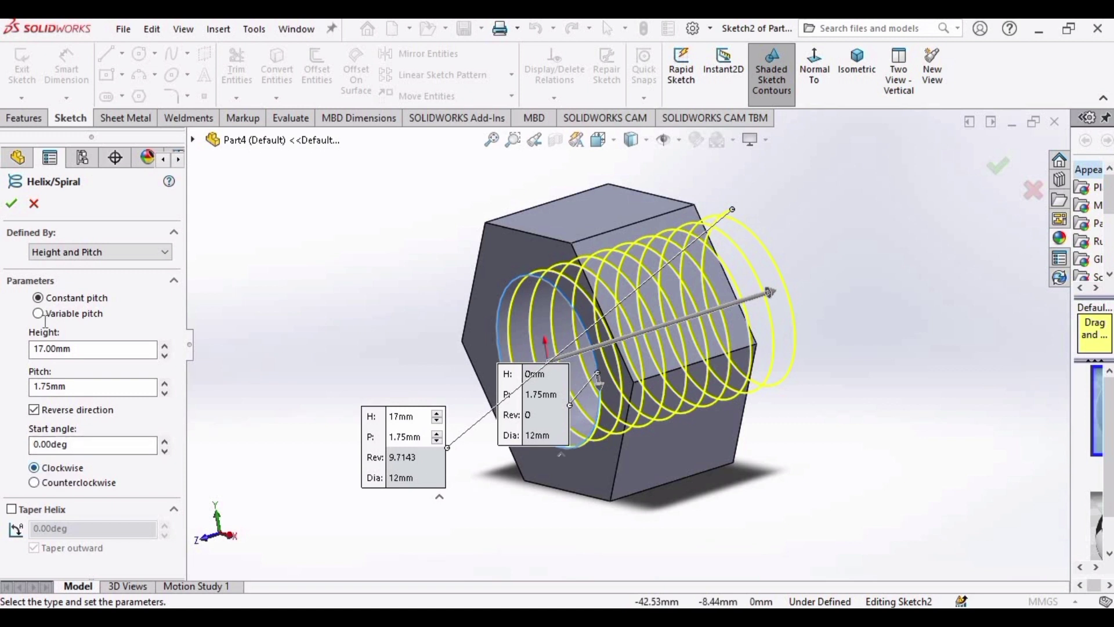
click(13, 210)
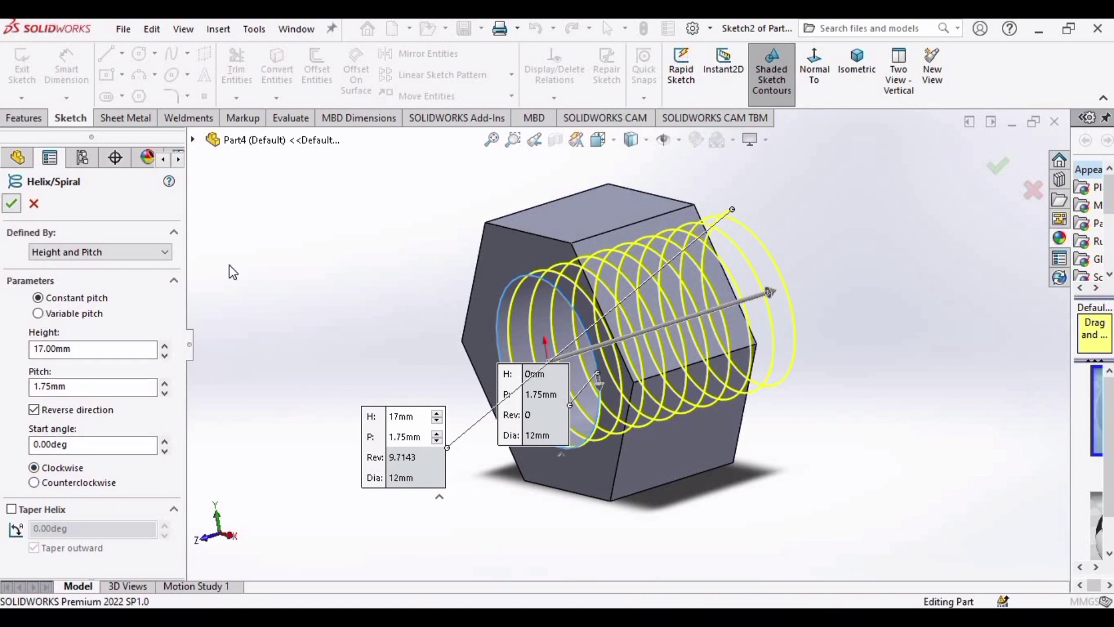
Step: Start a sketch on the Top Plane and draw a small 3-sided polygon at the helix's start
click(335, 325)
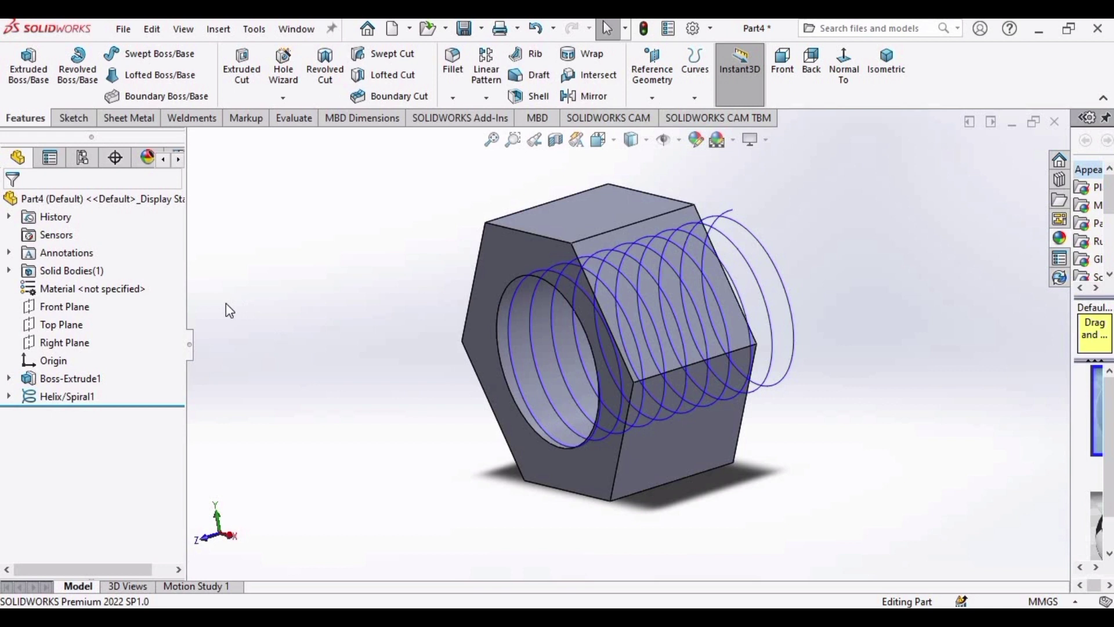
click(69, 325)
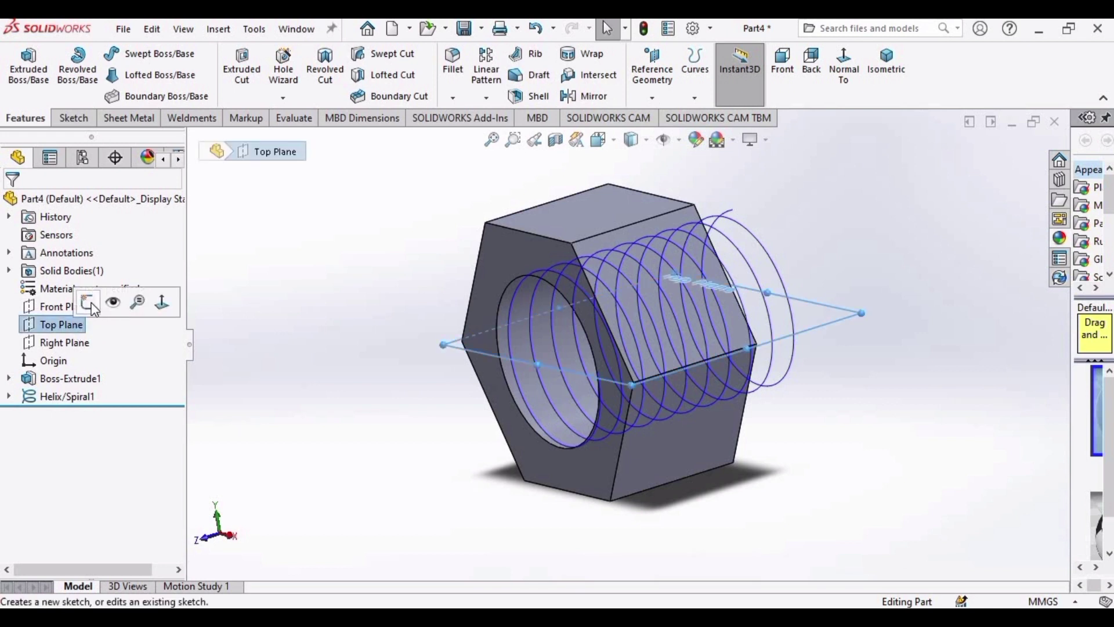
click(90, 304)
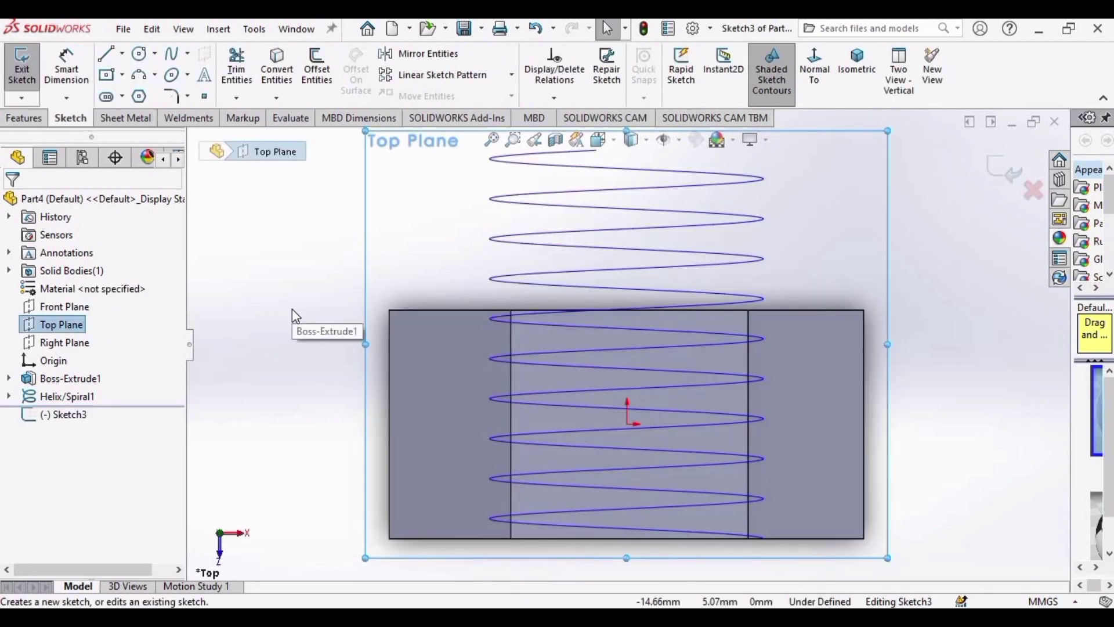
click(140, 97)
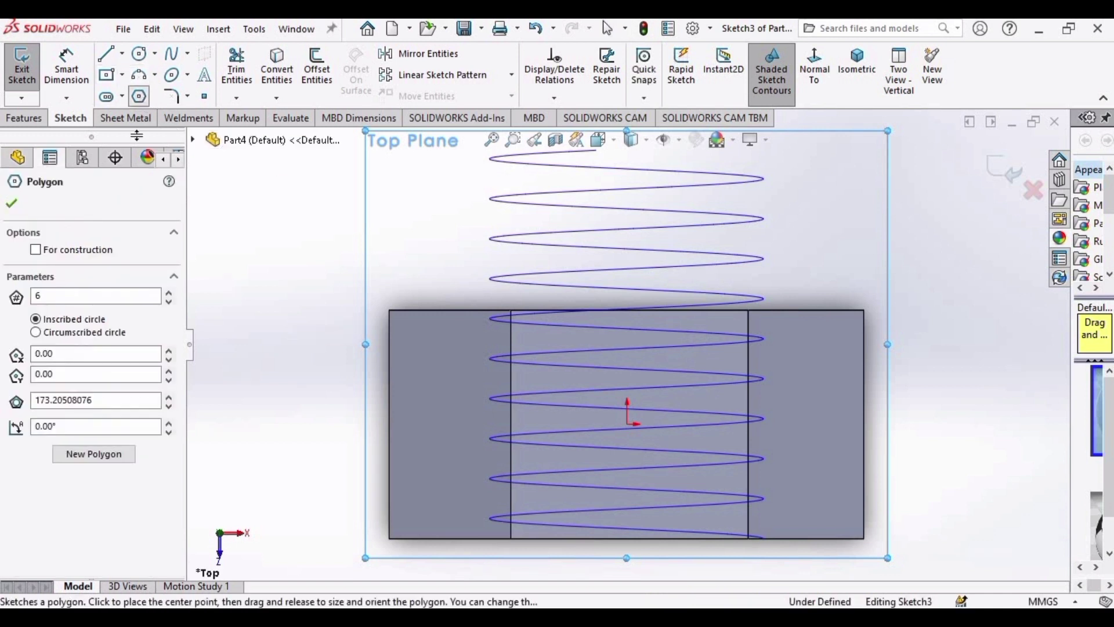
click(79, 293)
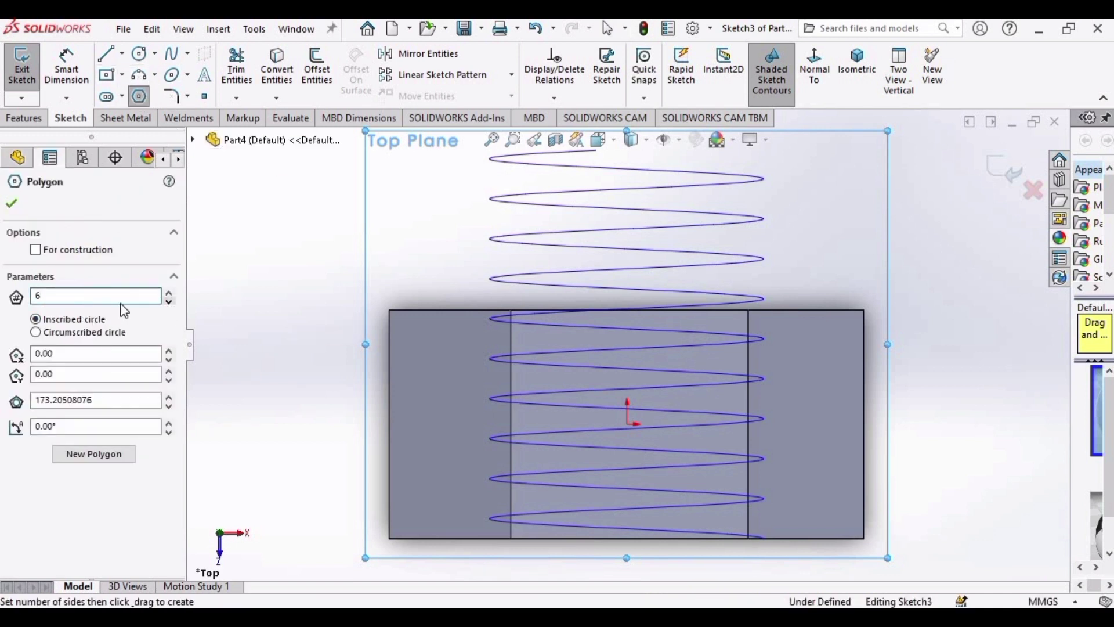
text(3)
text(f)
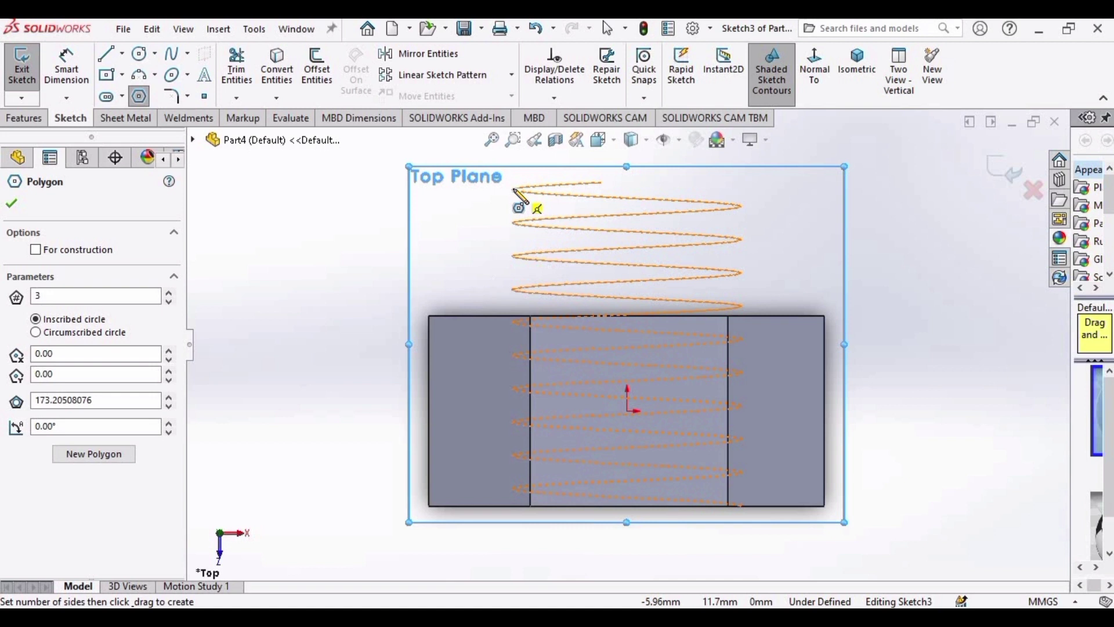
drag(504, 189, 495, 192)
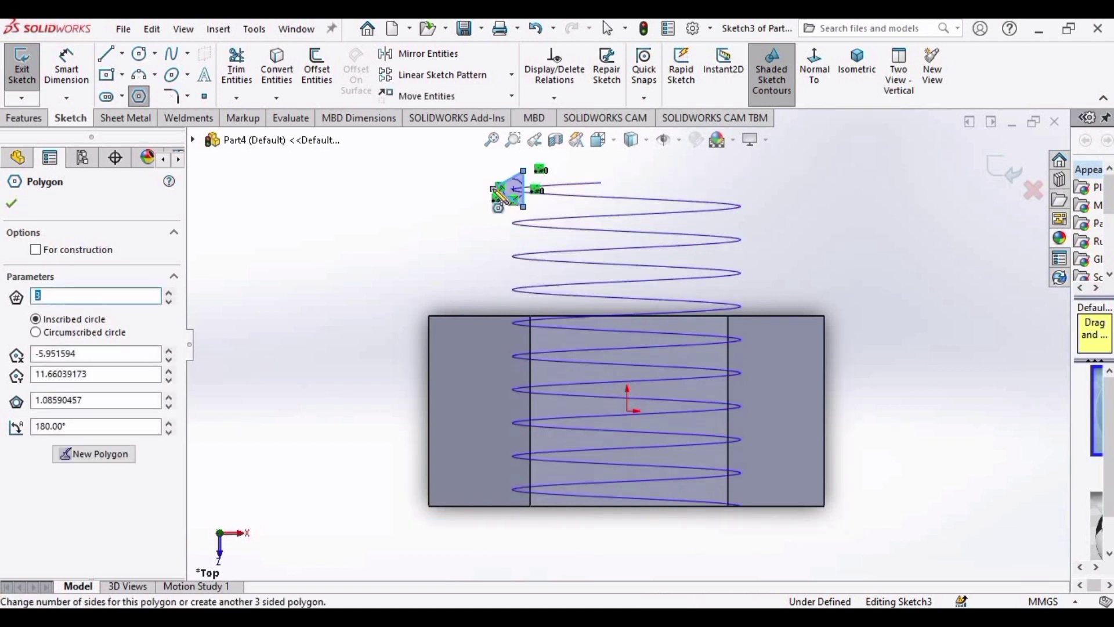
key(Escape)
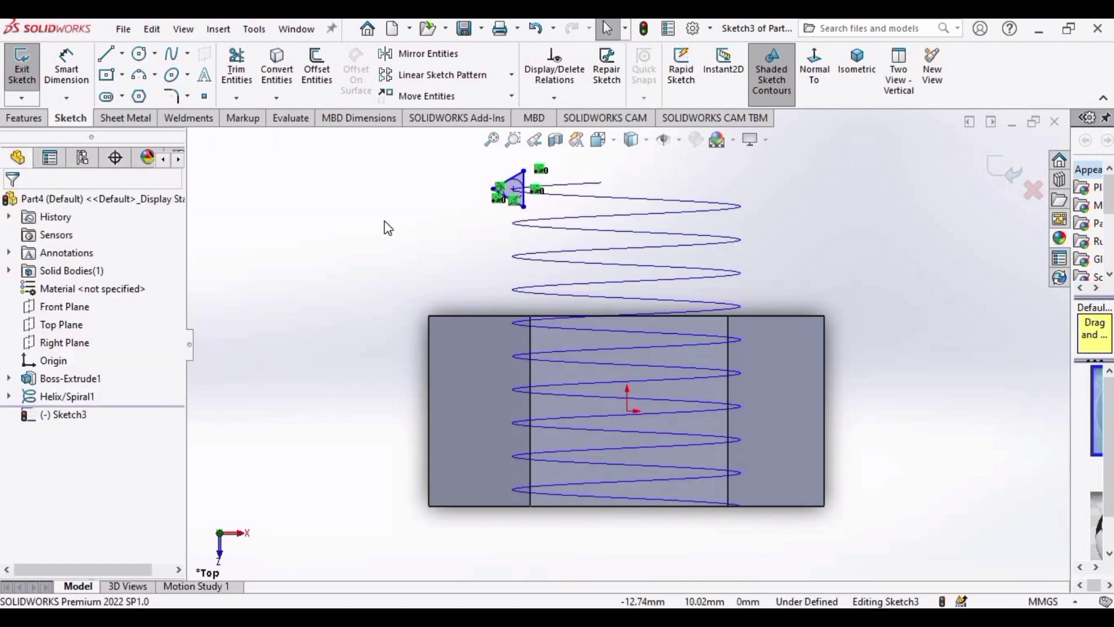
Step: Locate the triangle with a 10 mm vertical dimension and a driven 5.41 horizontal dimension from the origin
click(67, 65)
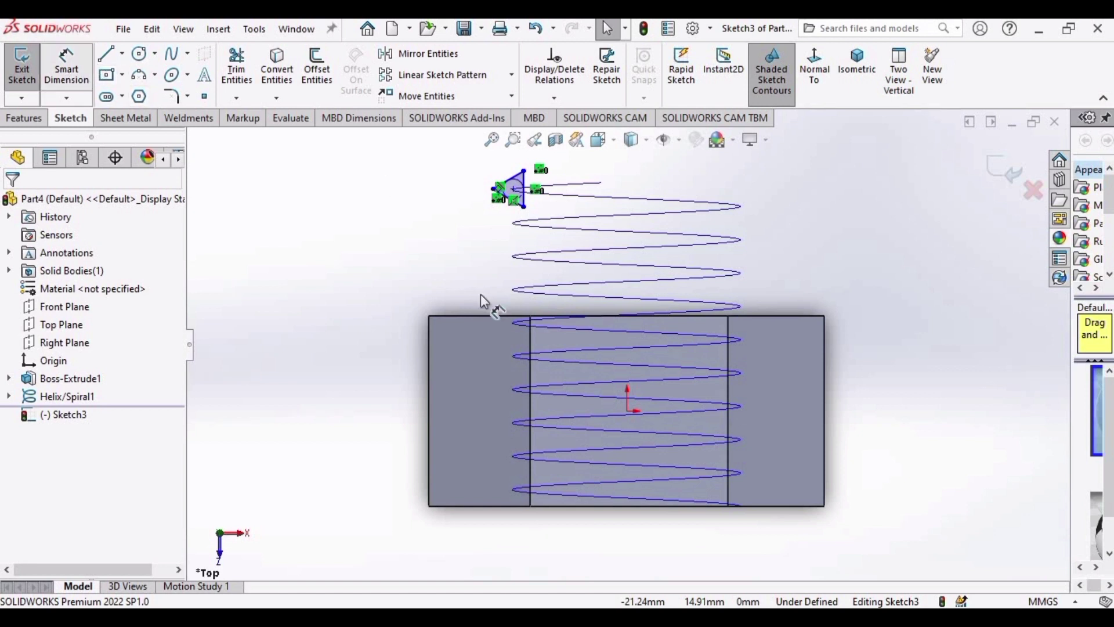
click(628, 411)
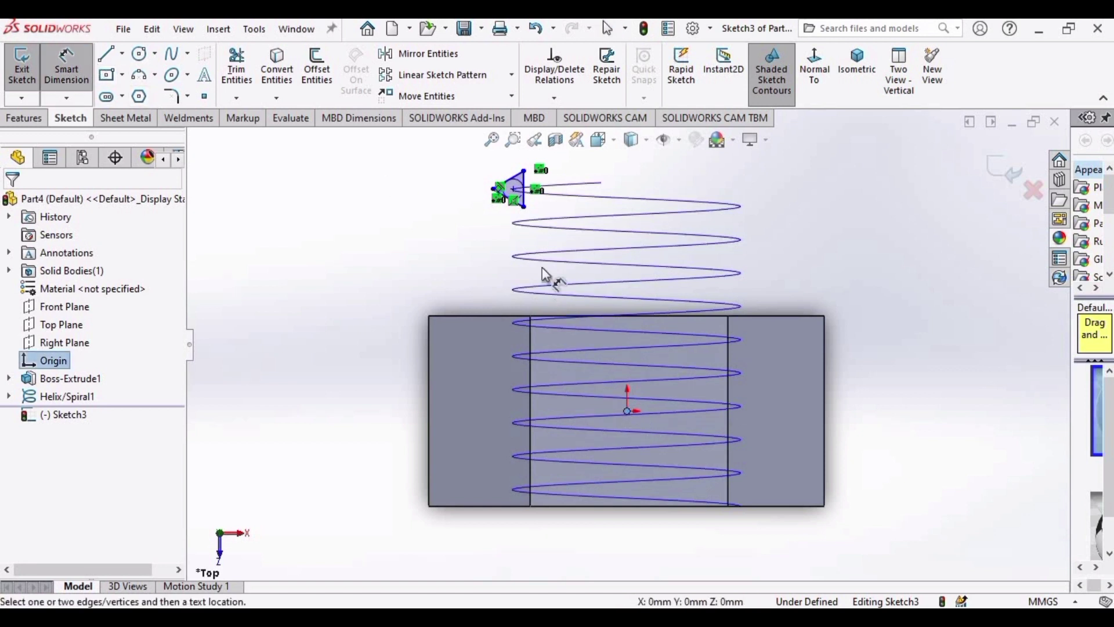
click(516, 197)
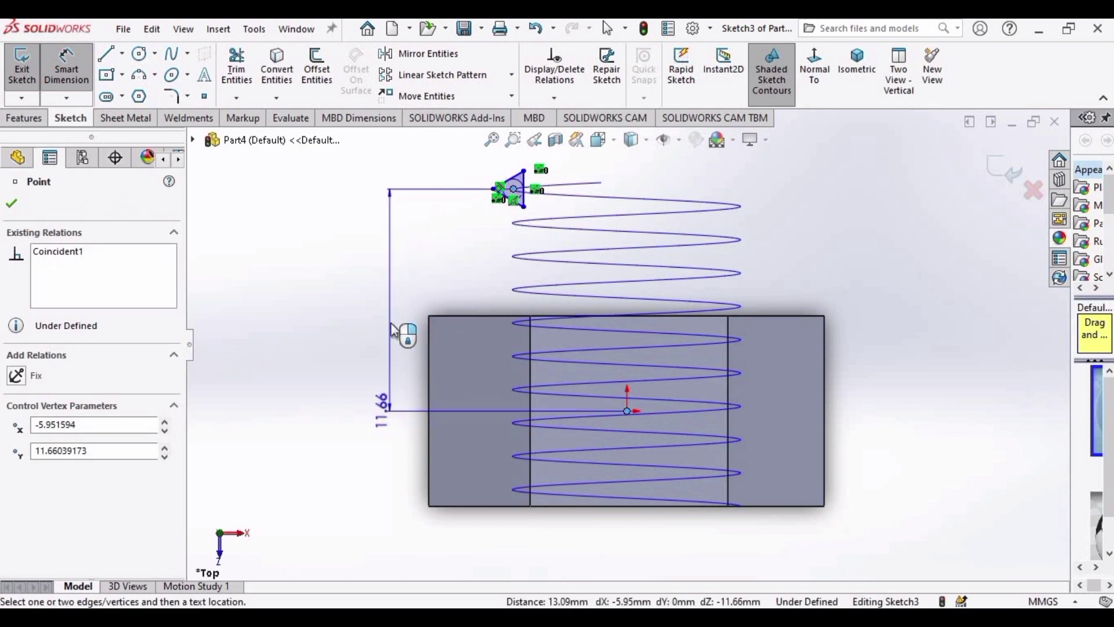
click(392, 331)
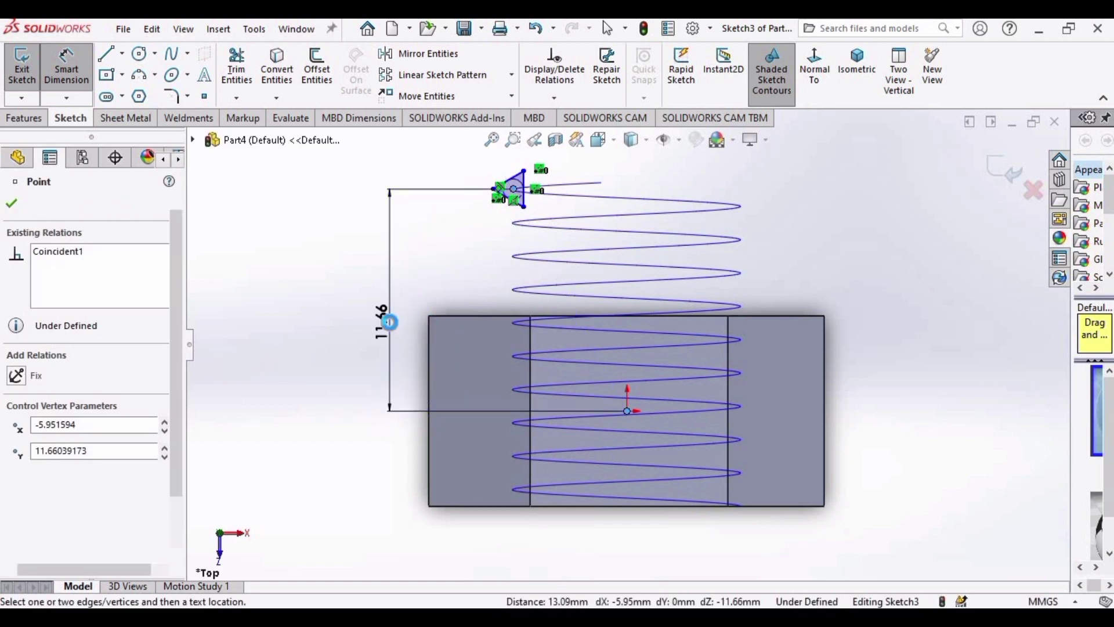
text(10)
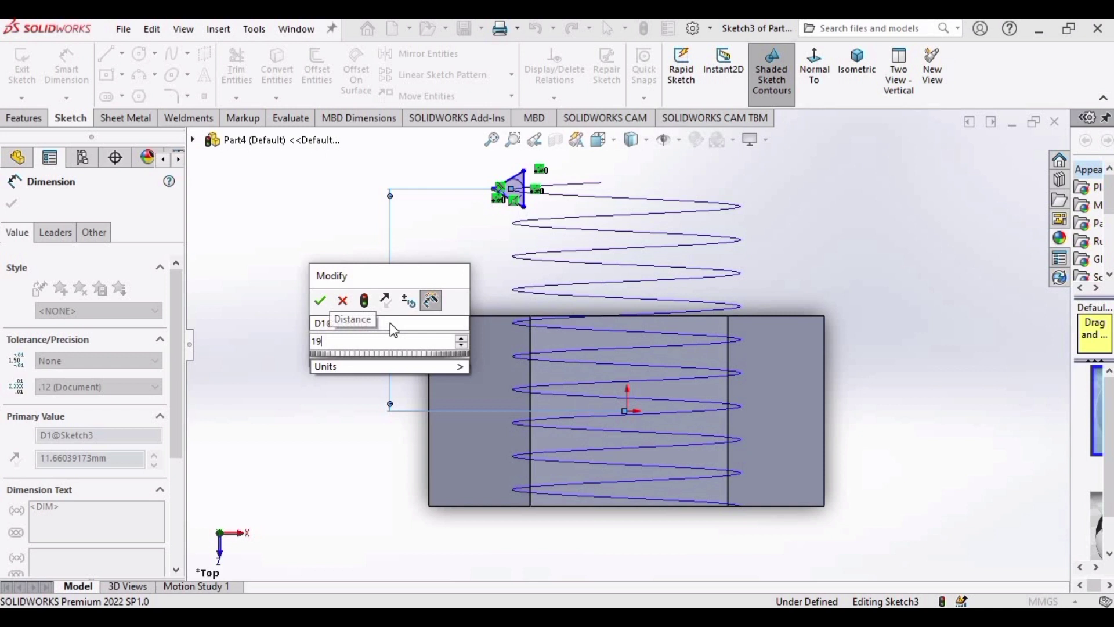
key(Return)
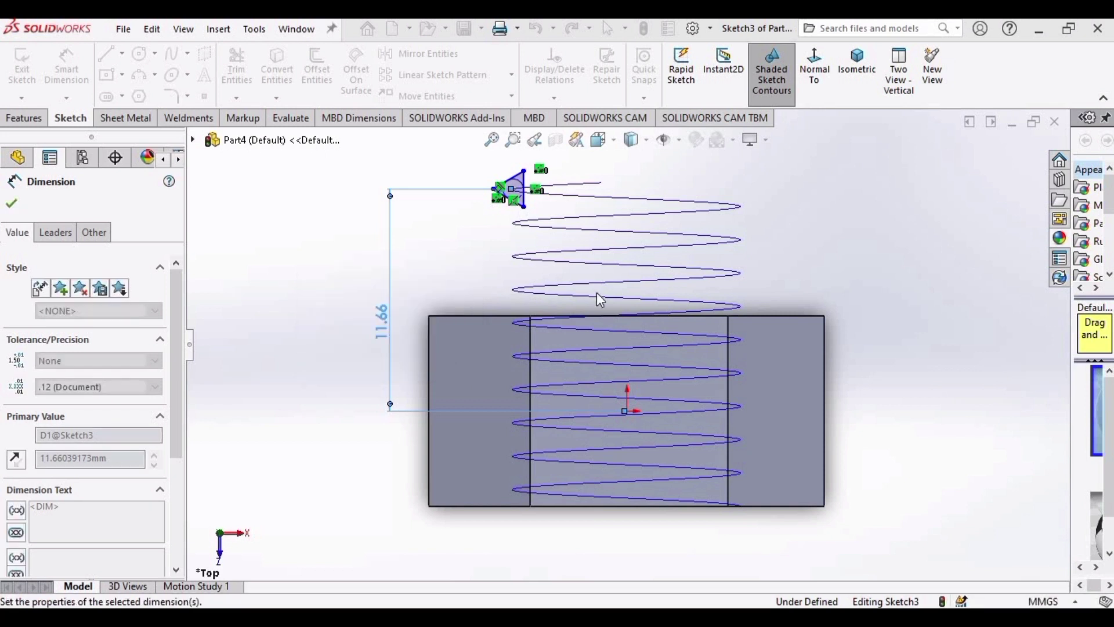
click(627, 411)
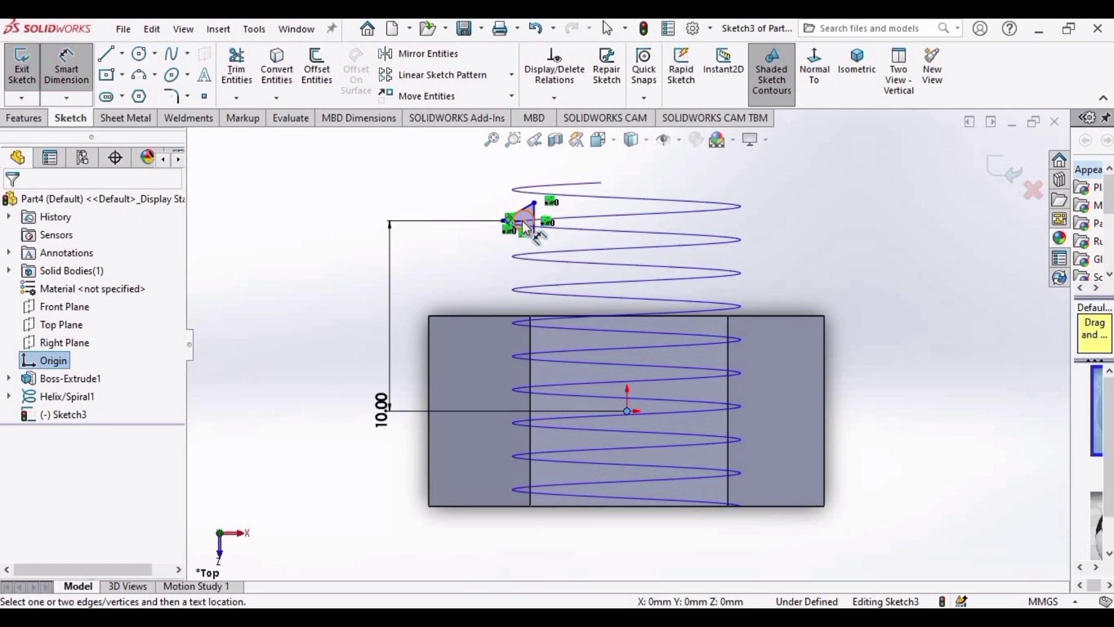
click(524, 222)
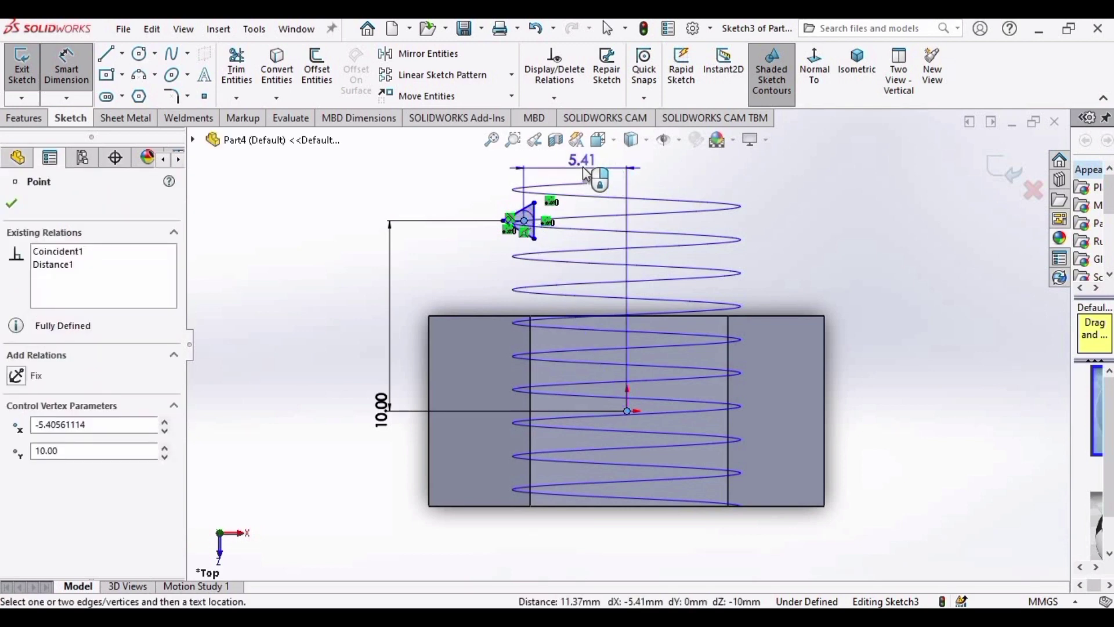
click(583, 166)
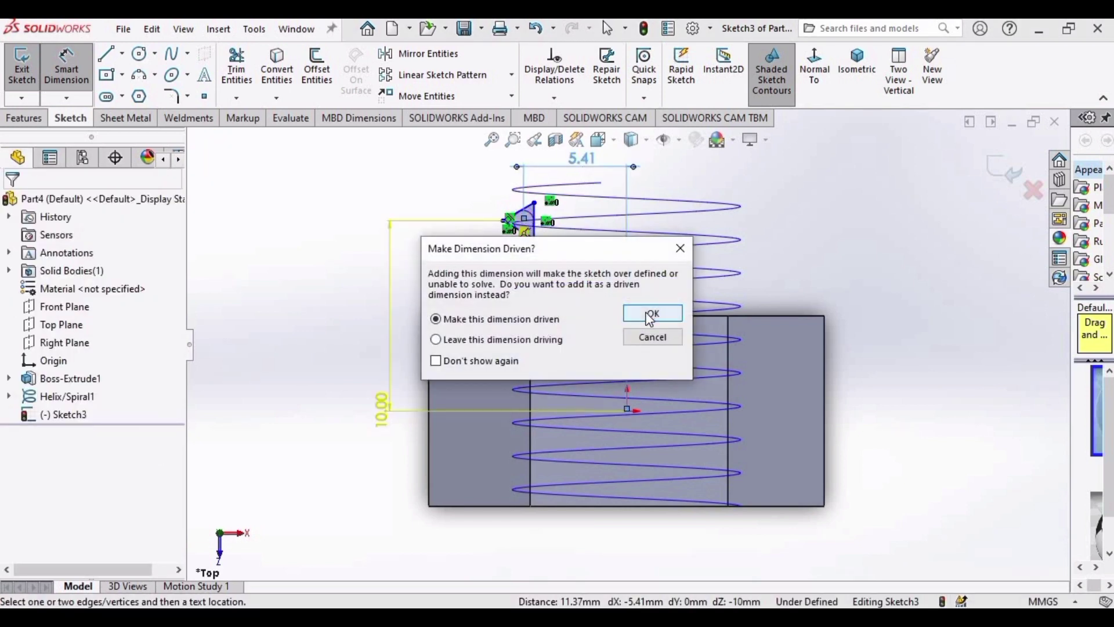
click(651, 314)
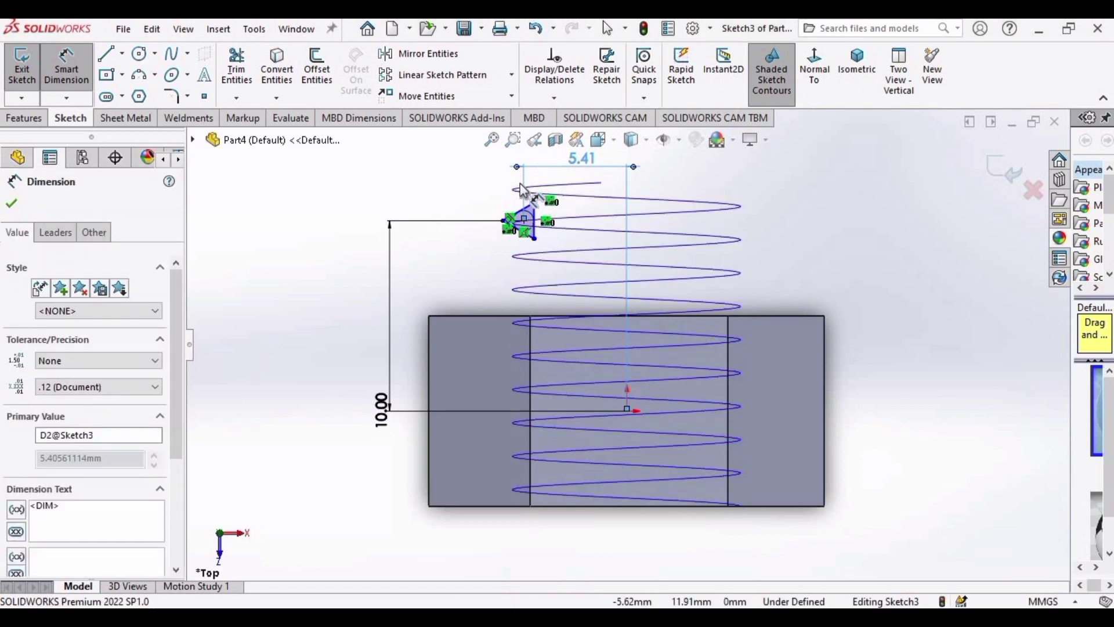
Step: Dimension the triangle's construction circle to Ø1 mm and fit the model in view
scroll(523, 194, down, 5)
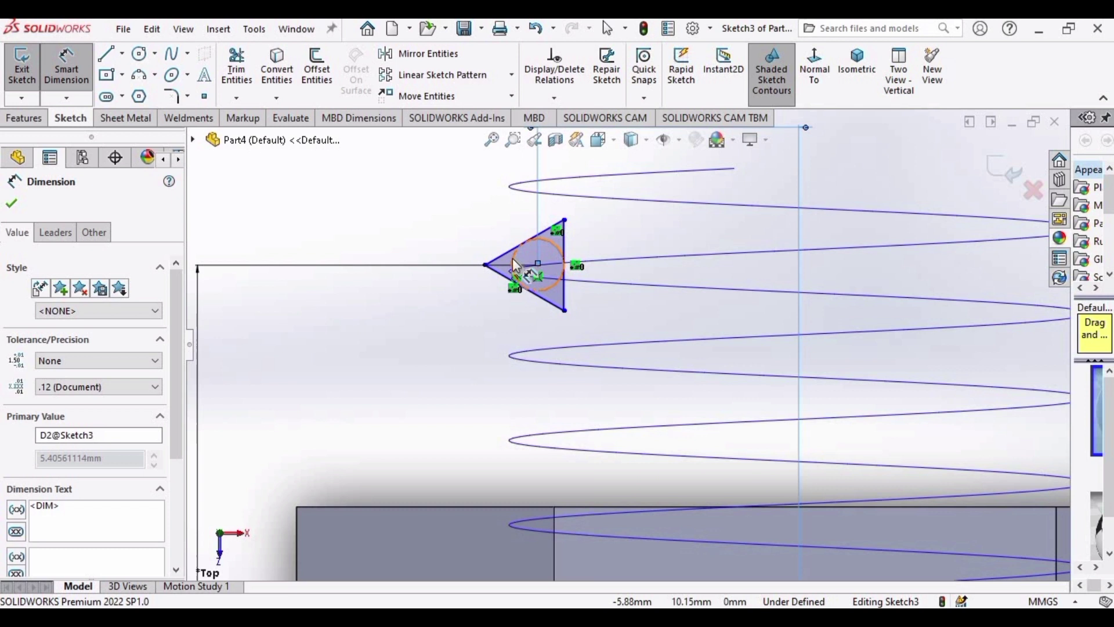
click(513, 259)
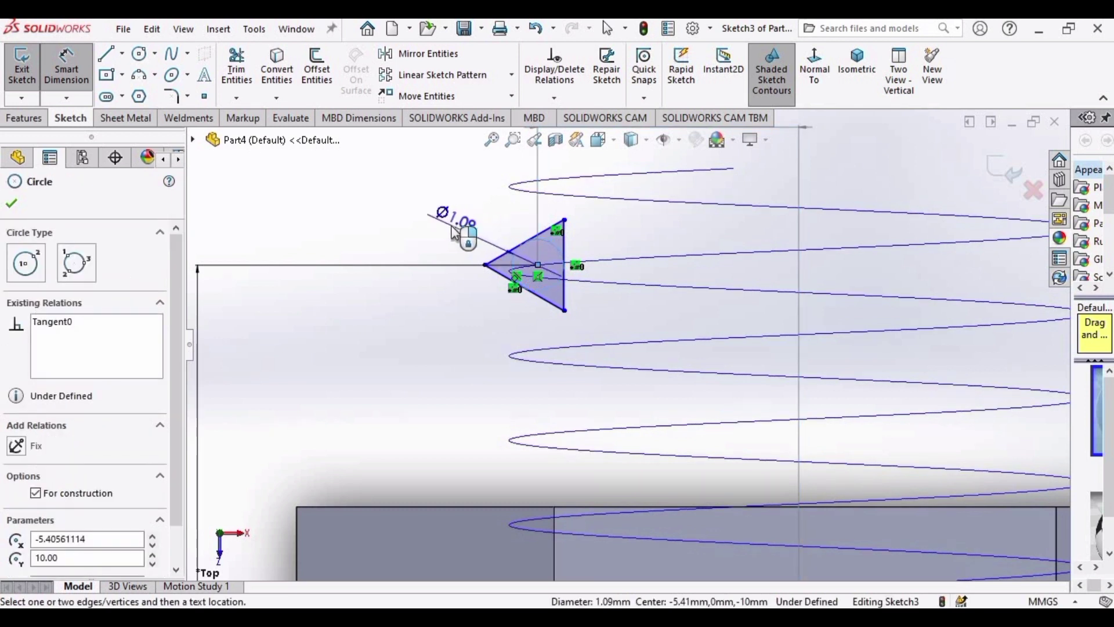
click(456, 234)
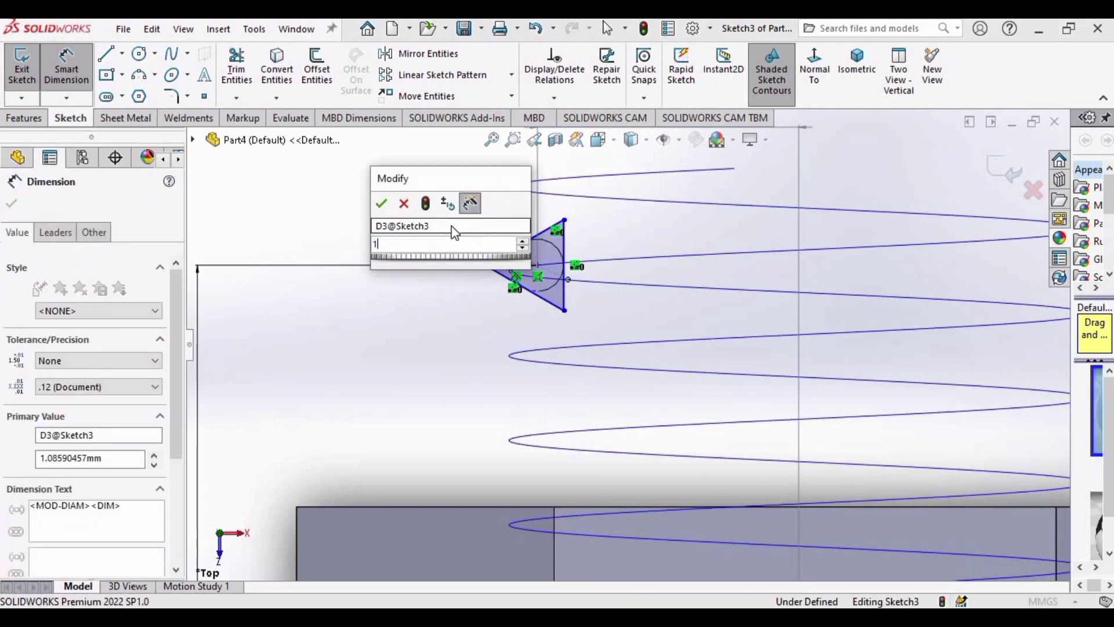
text(1)
key(Return)
key(f)
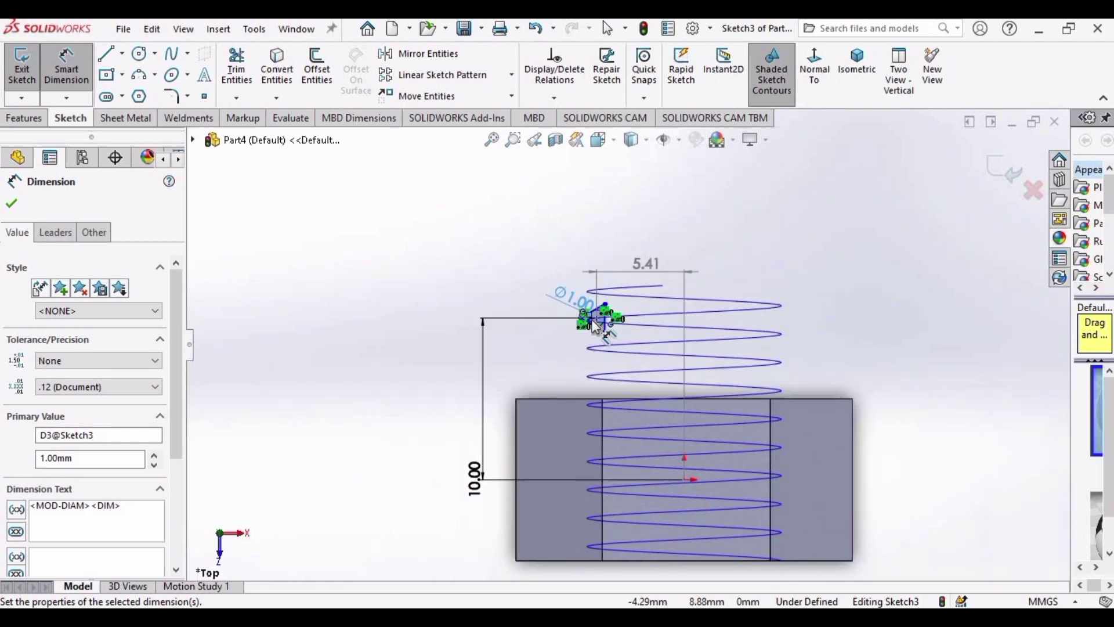
Step: Start a Swept Cut with Sketch3 as the profile and Helix/Spiral1 as the path
key(Escape)
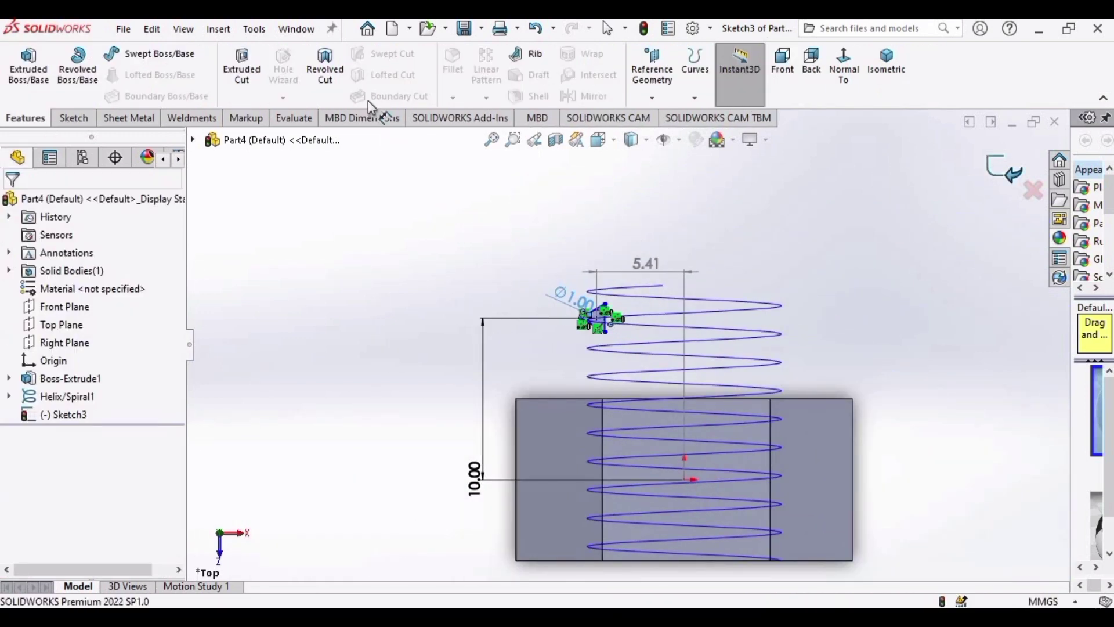
click(397, 57)
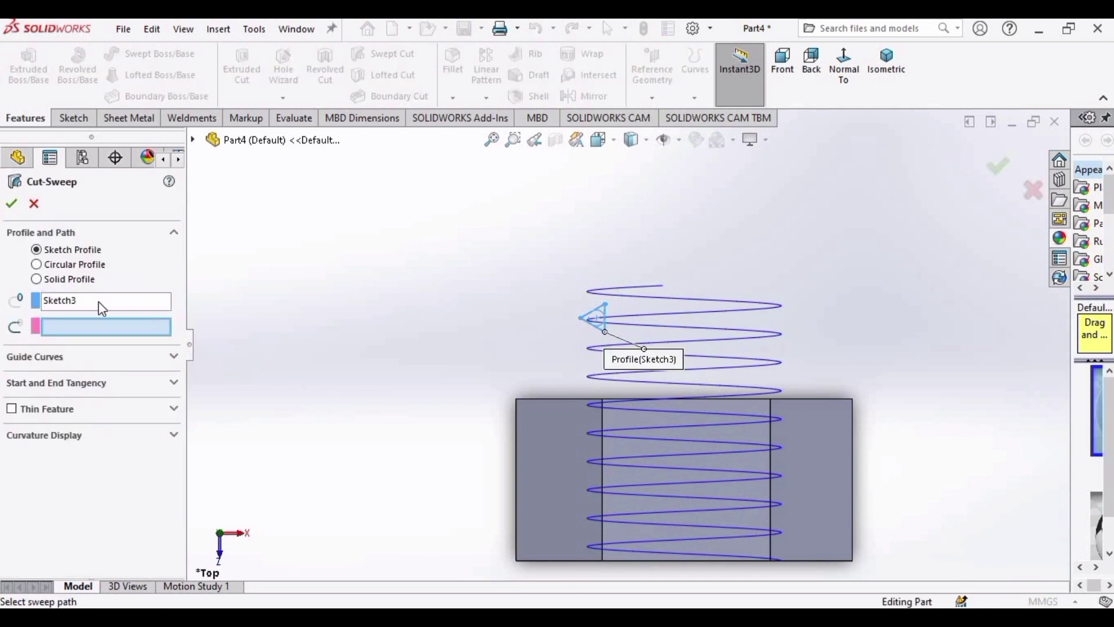
click(96, 301)
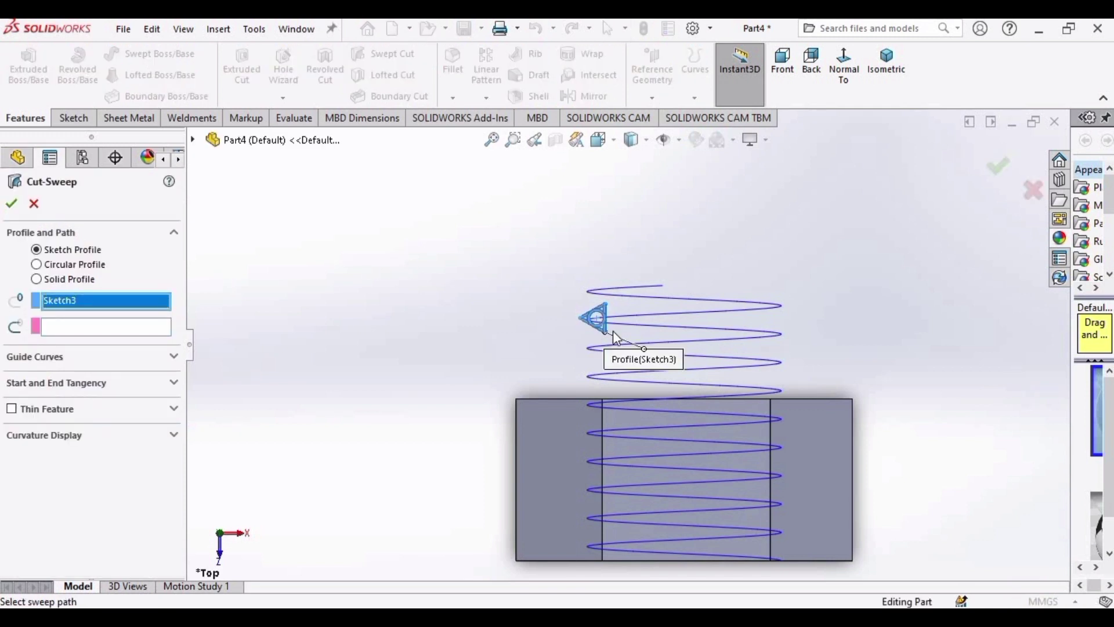
click(96, 331)
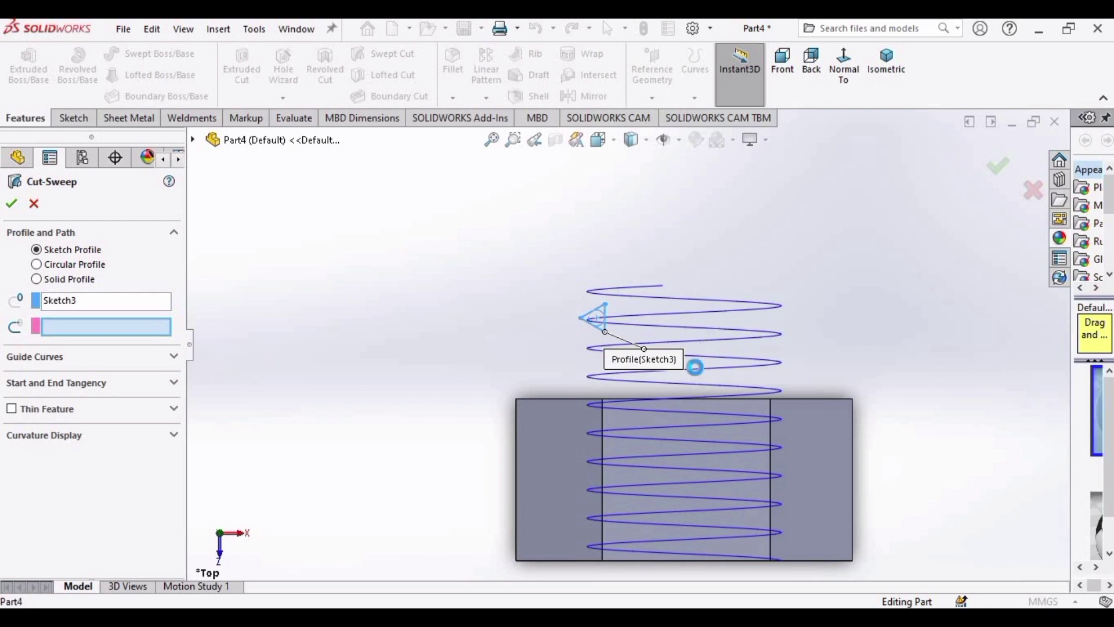
click(695, 369)
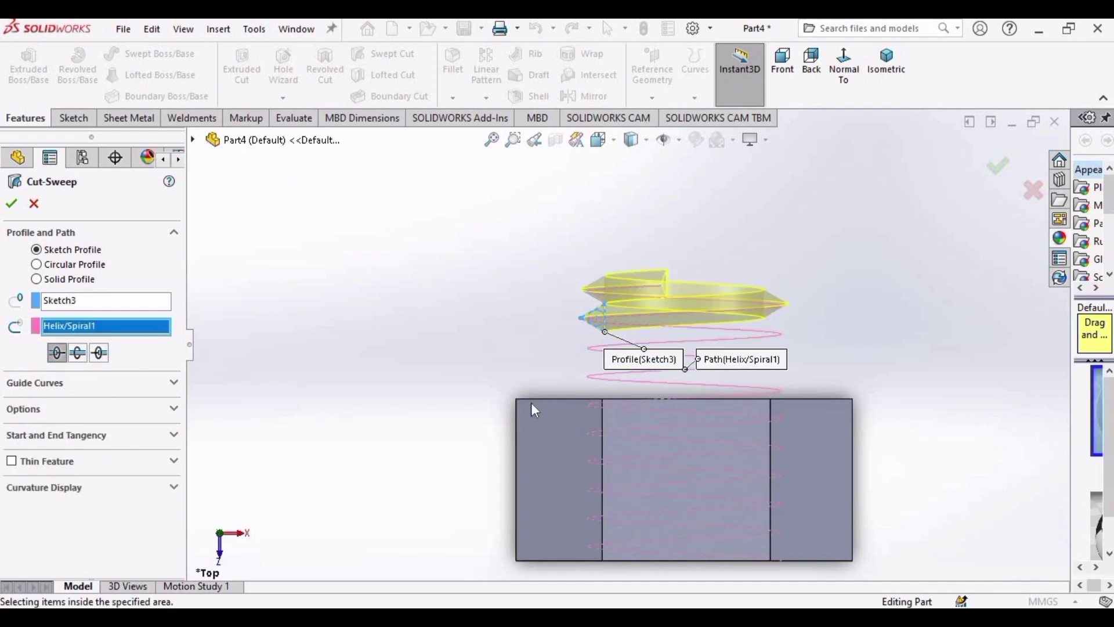
Step: Set the sweep to run bidirectionally along the helix and create the thread cut
middle_drag(531, 402, 676, 486)
scroll(691, 444, down, 3)
scroll(695, 447, up, 3)
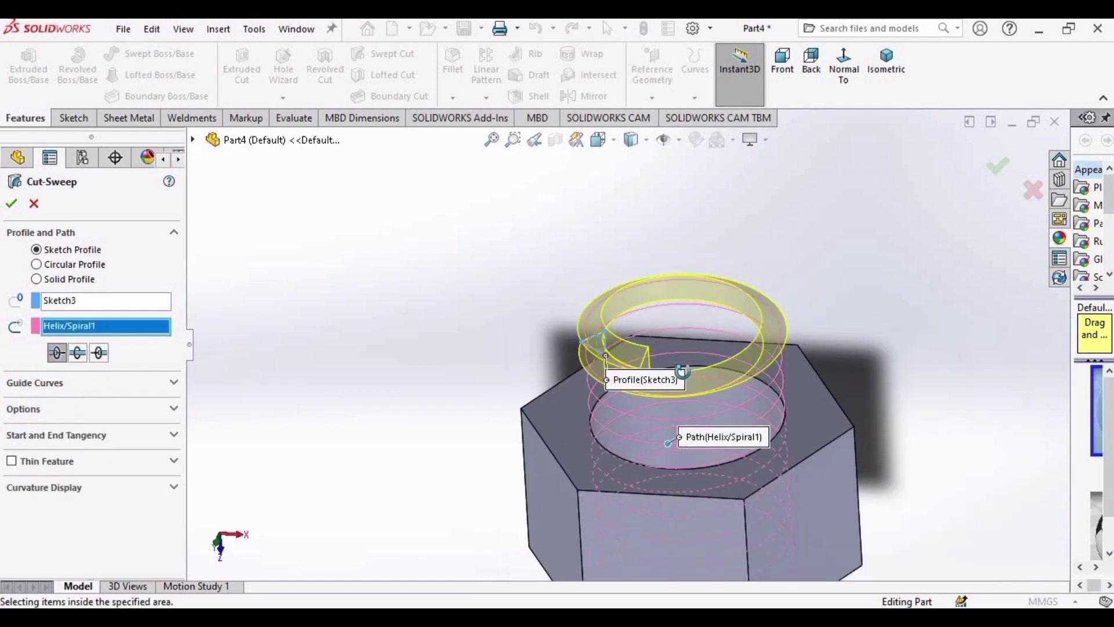
middle_drag(694, 447, 746, 343)
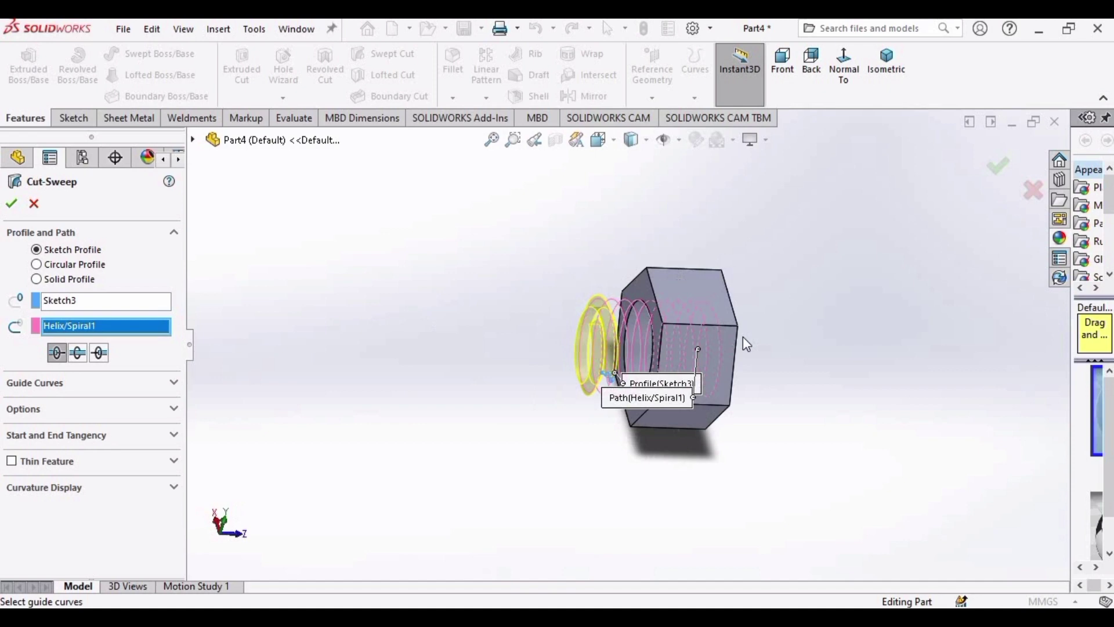
click(100, 353)
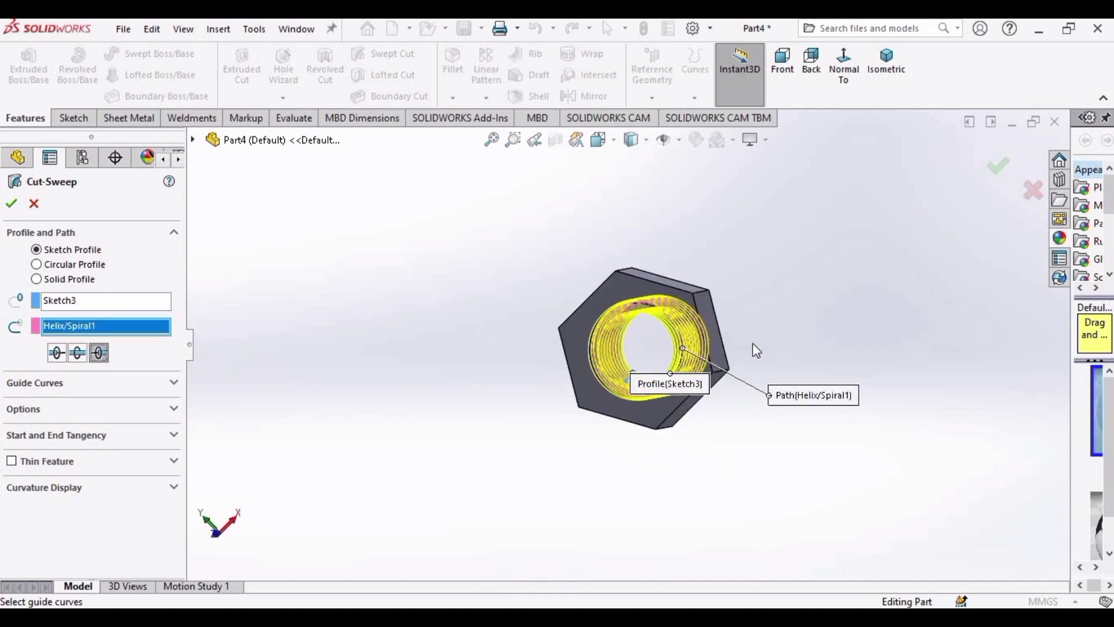
middle_drag(756, 349, 325, 366)
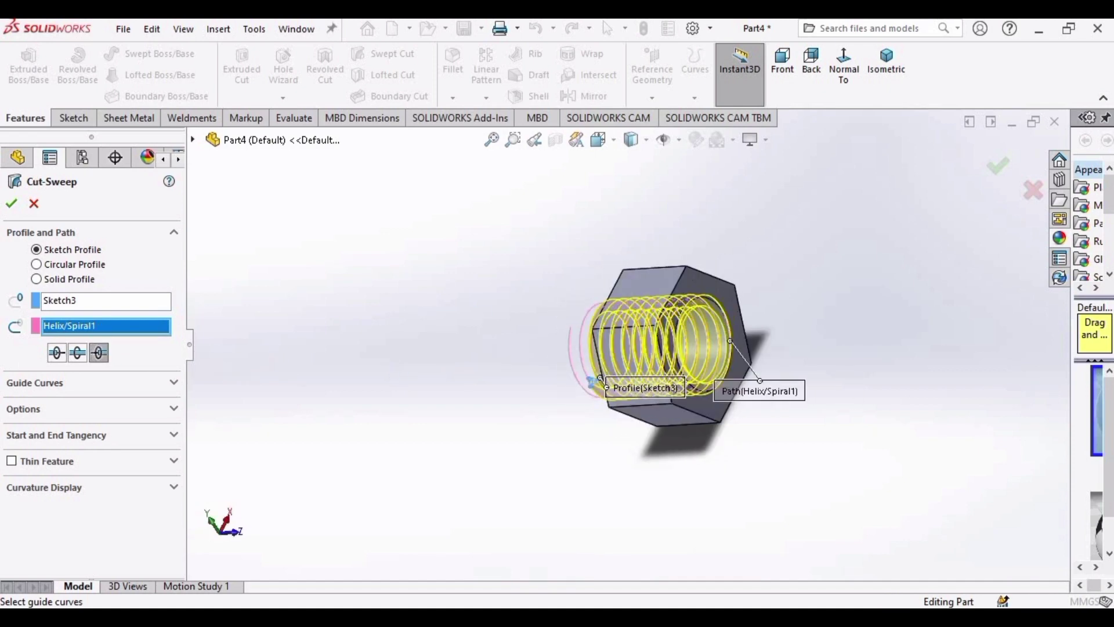
click(57, 354)
middle_drag(760, 354, 692, 293)
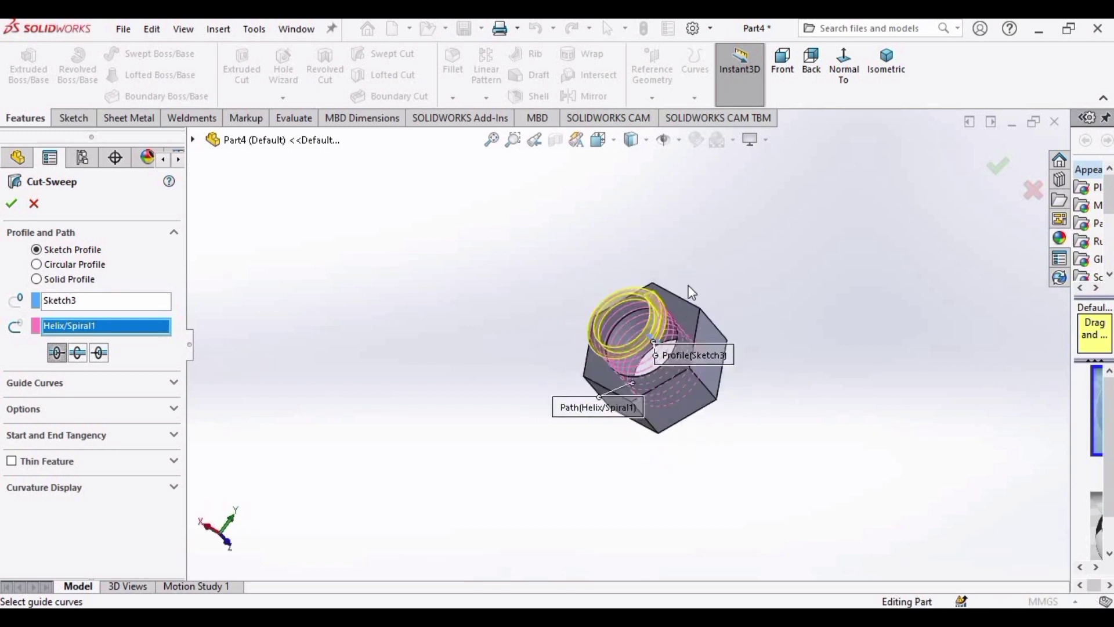
scroll(691, 293, down, 4)
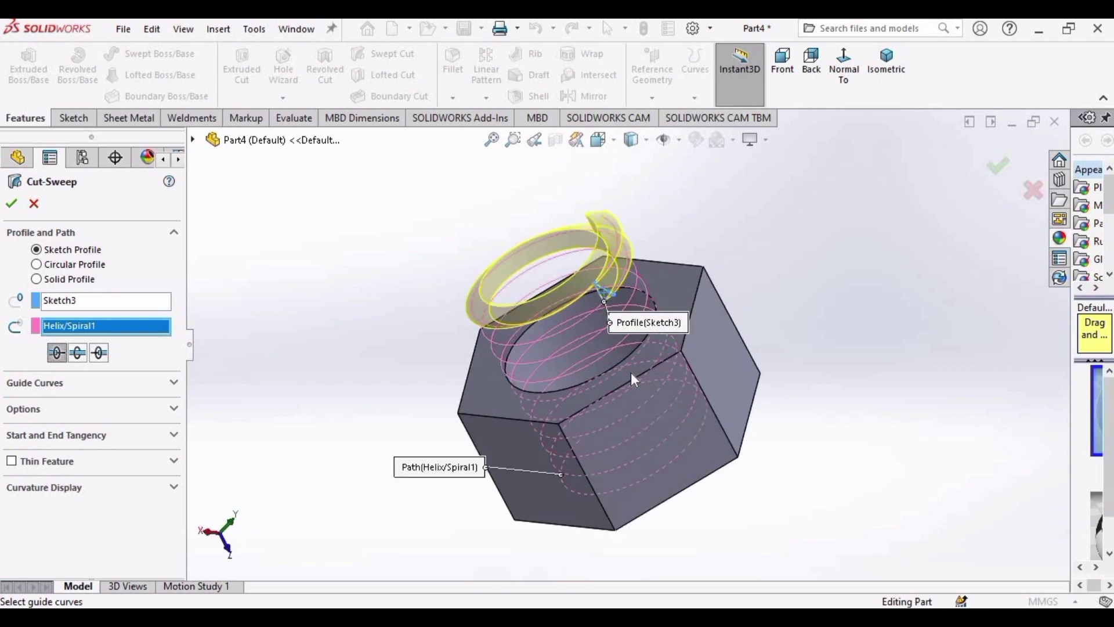
click(80, 355)
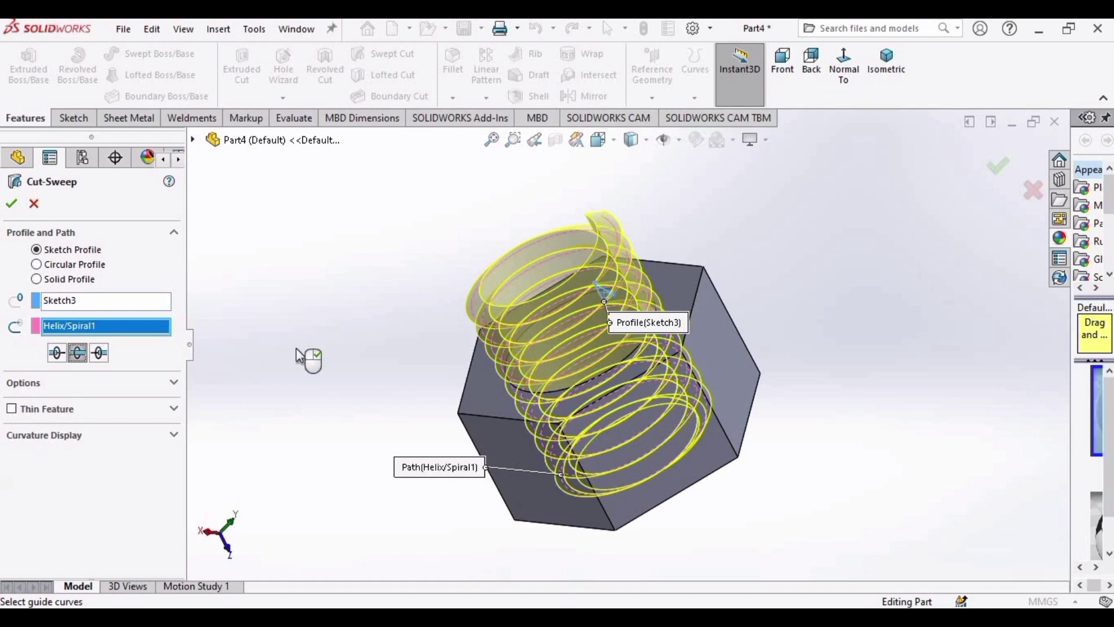
middle_drag(638, 493, 464, 453)
click(12, 207)
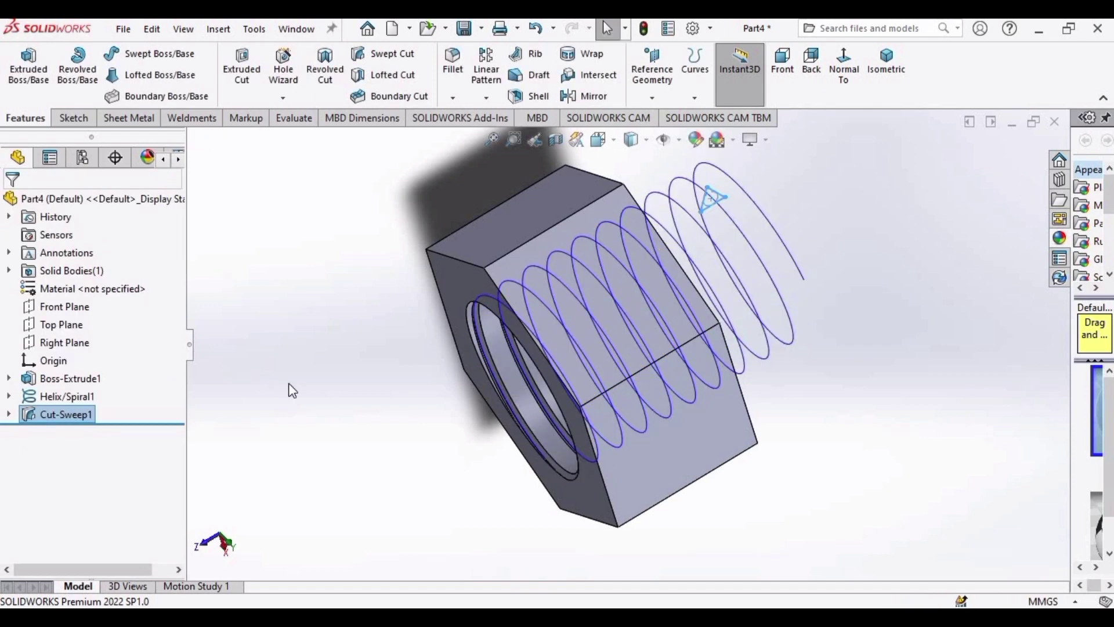
Step: Hide the Helix/Spiral1 curve
scroll(474, 374, down, 5)
scroll(351, 355, up, 6)
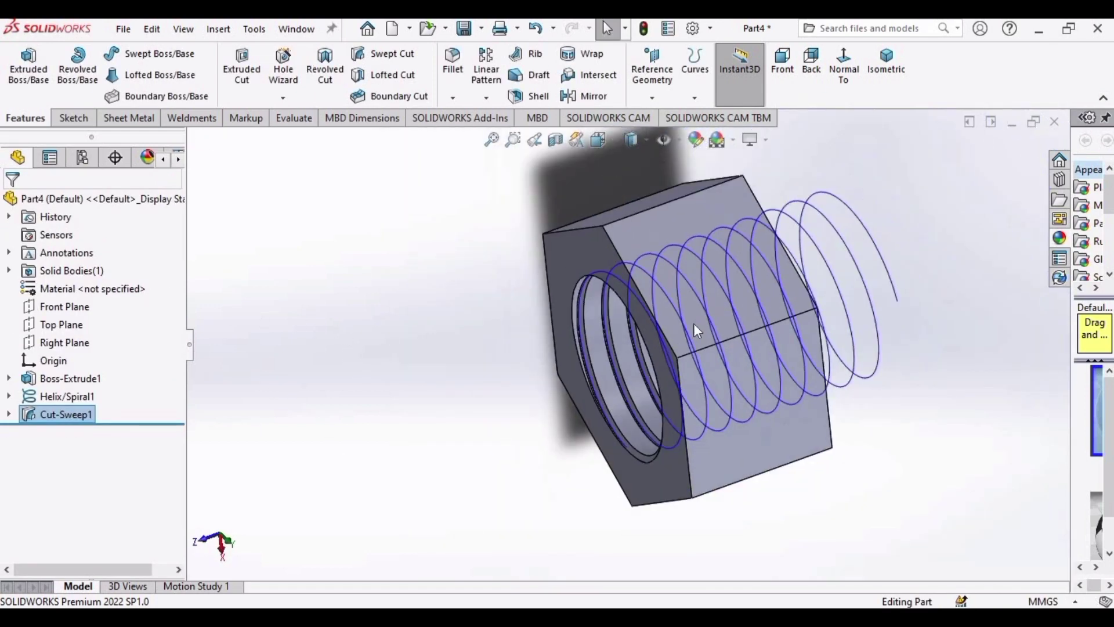
click(761, 305)
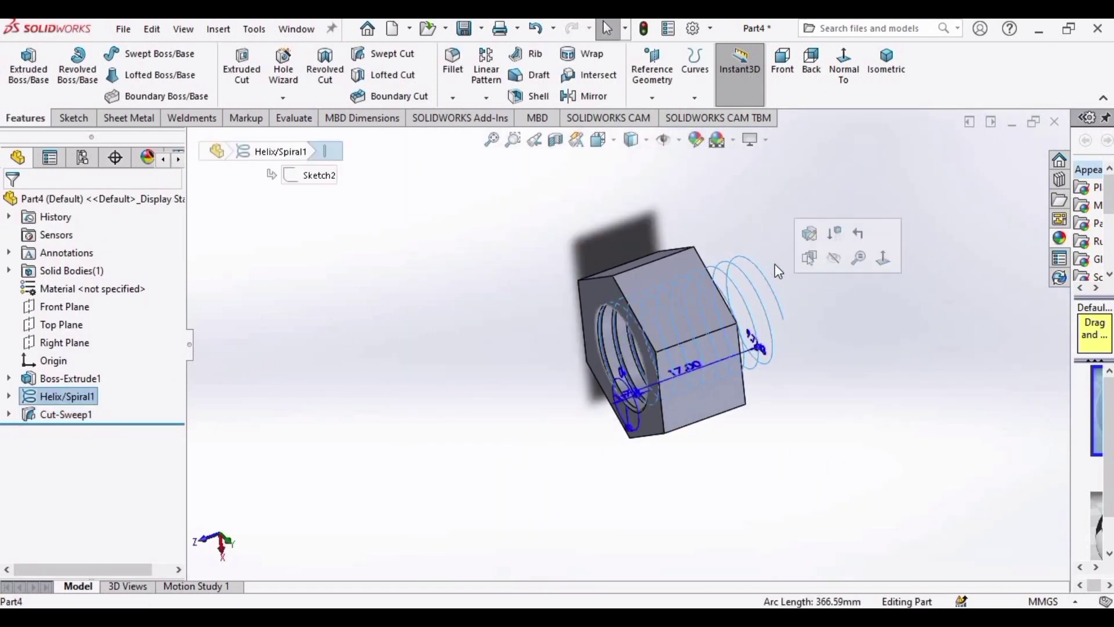
click(830, 259)
Step: Apply the Plain White scene and start a sketch on the nut's front face
middle_drag(730, 311, 619, 335)
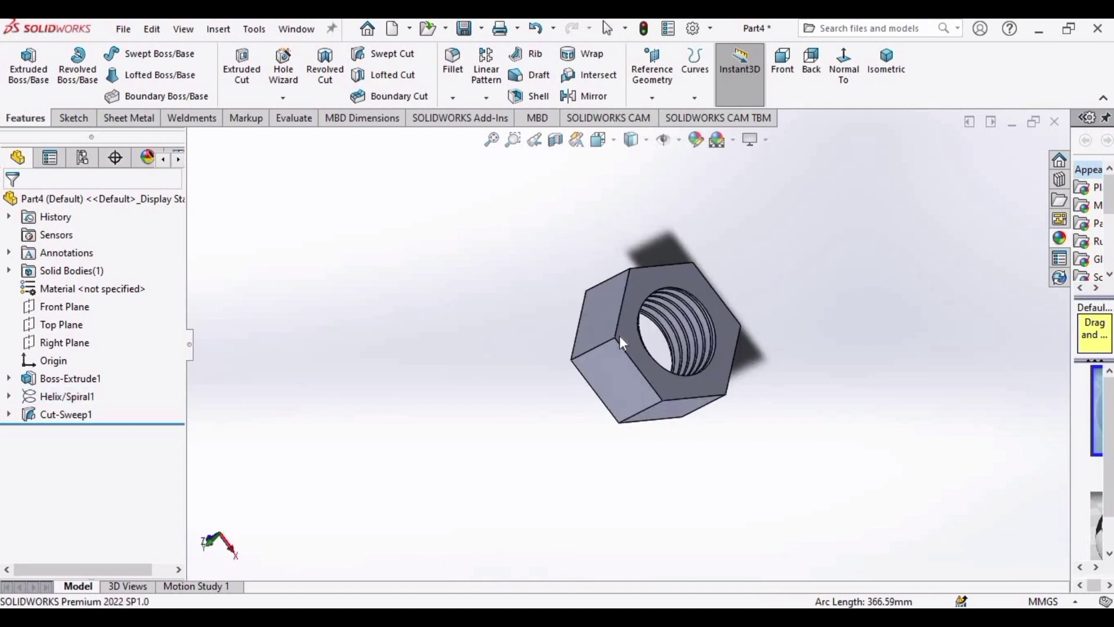
scroll(777, 346, down, 5)
scroll(711, 333, up, 5)
middle_drag(710, 333, 729, 301)
scroll(722, 316, down, 3)
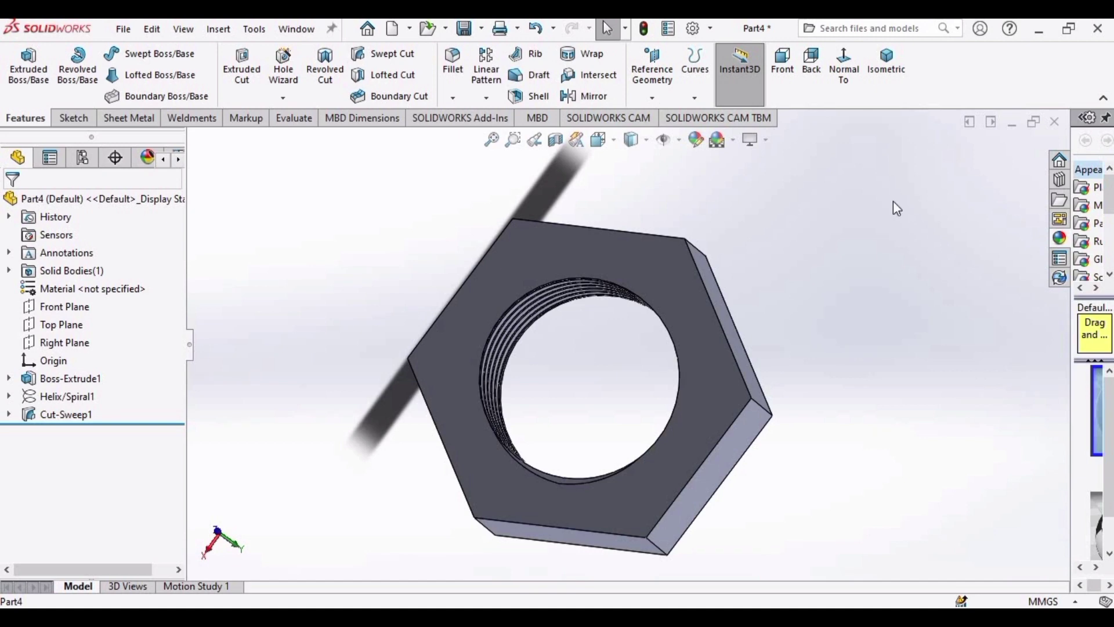
click(717, 140)
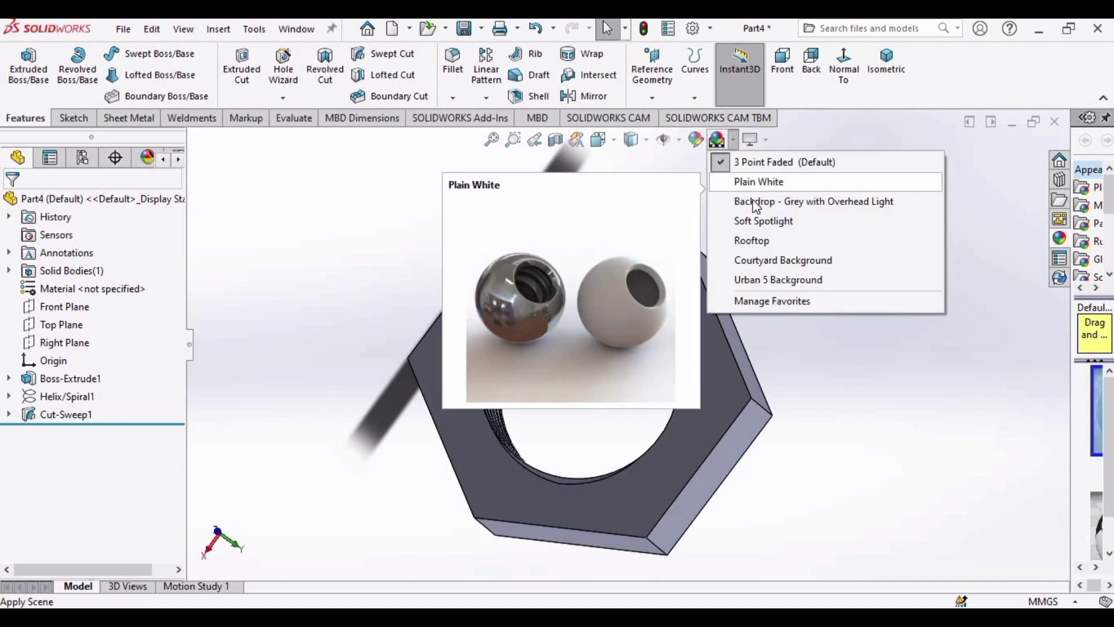
click(754, 181)
middle_drag(828, 360, 534, 248)
click(530, 243)
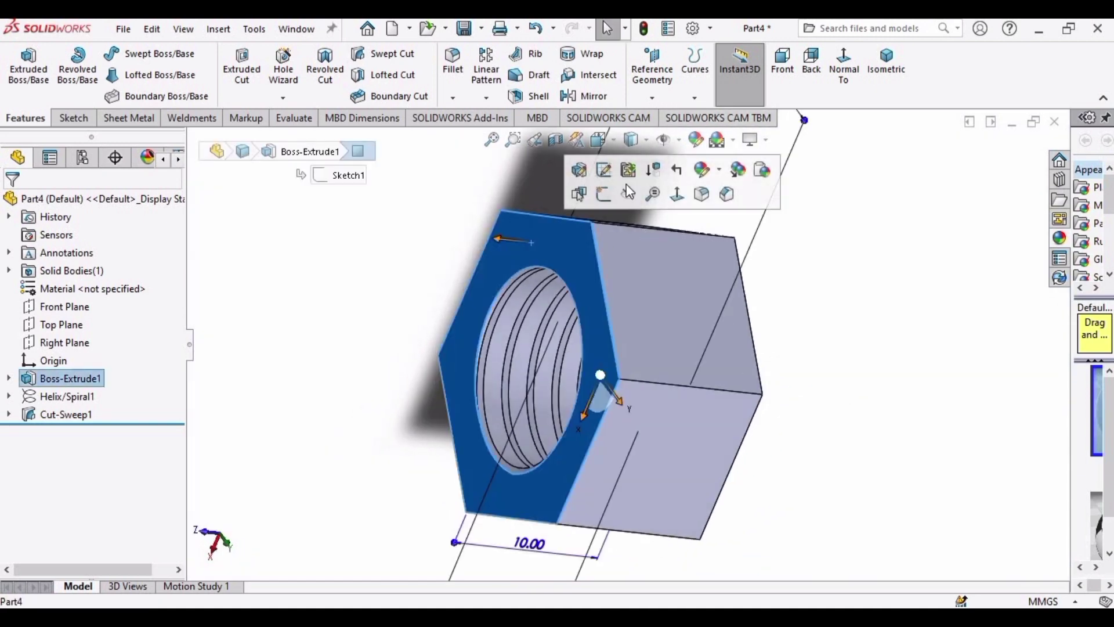
Step: Draw a circle centred on the origin, extending beyond the threaded hole
click(606, 199)
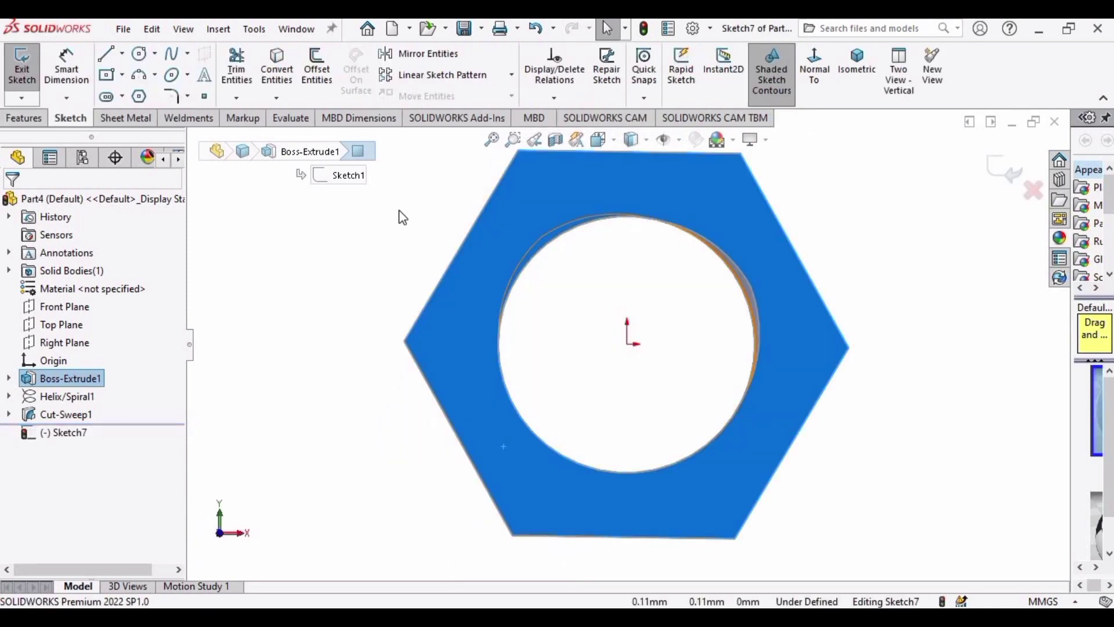
click(139, 54)
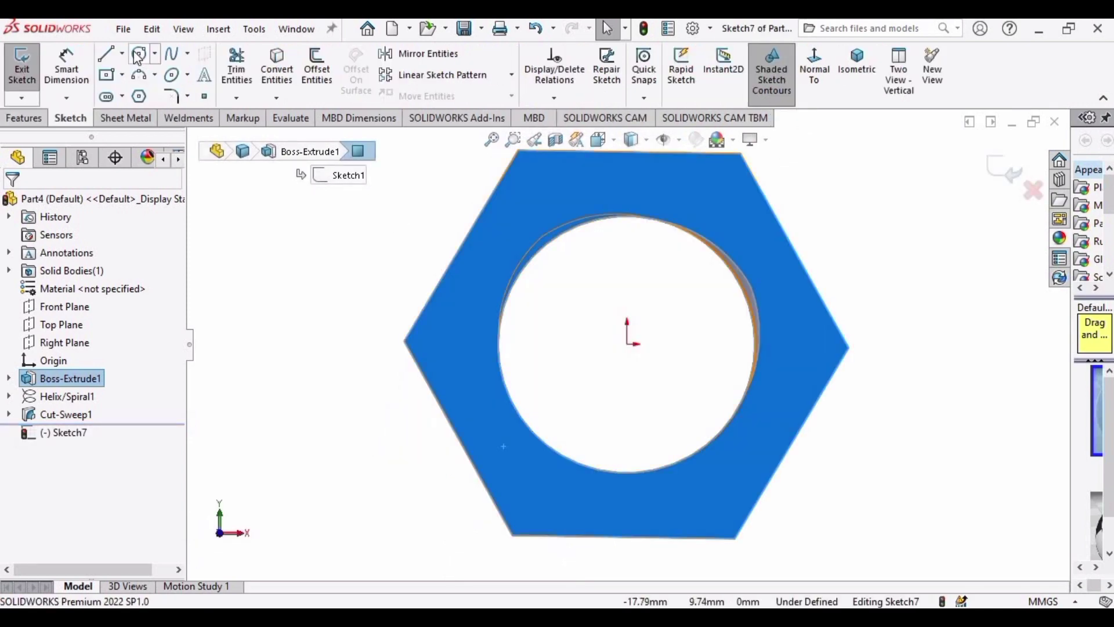
click(631, 343)
click(660, 194)
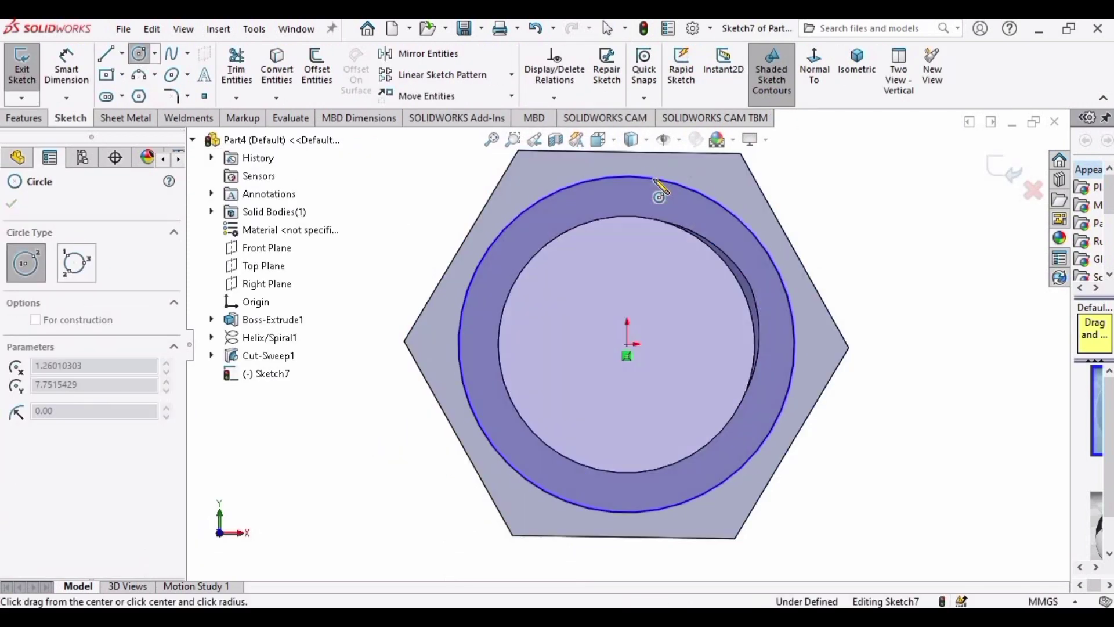
key(Escape)
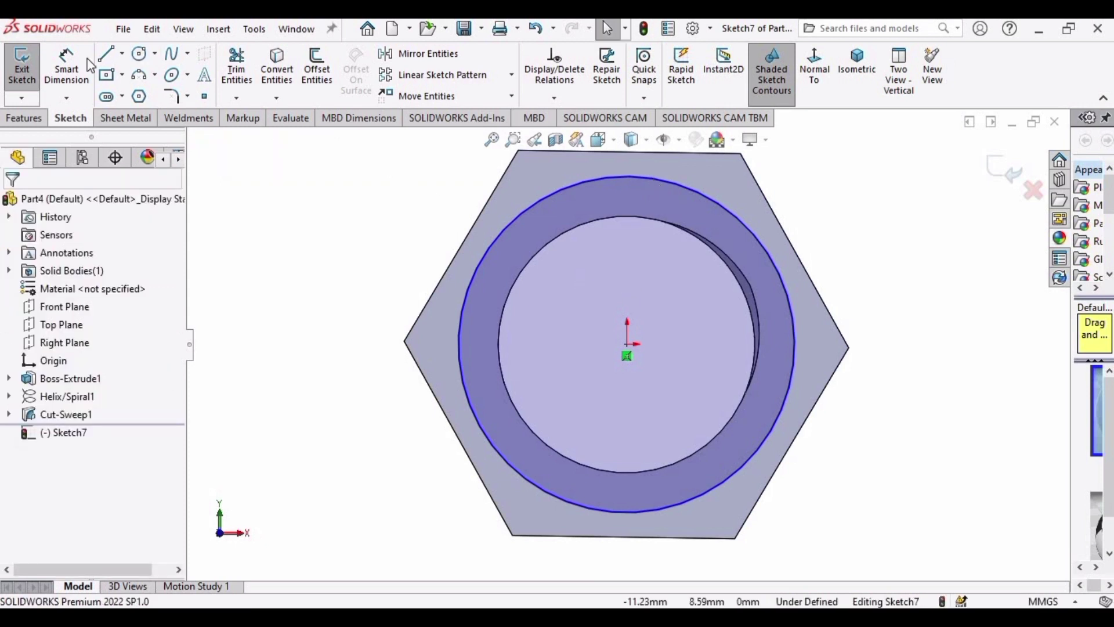
Step: Dimension the circle's diameter to 17 mm
click(76, 81)
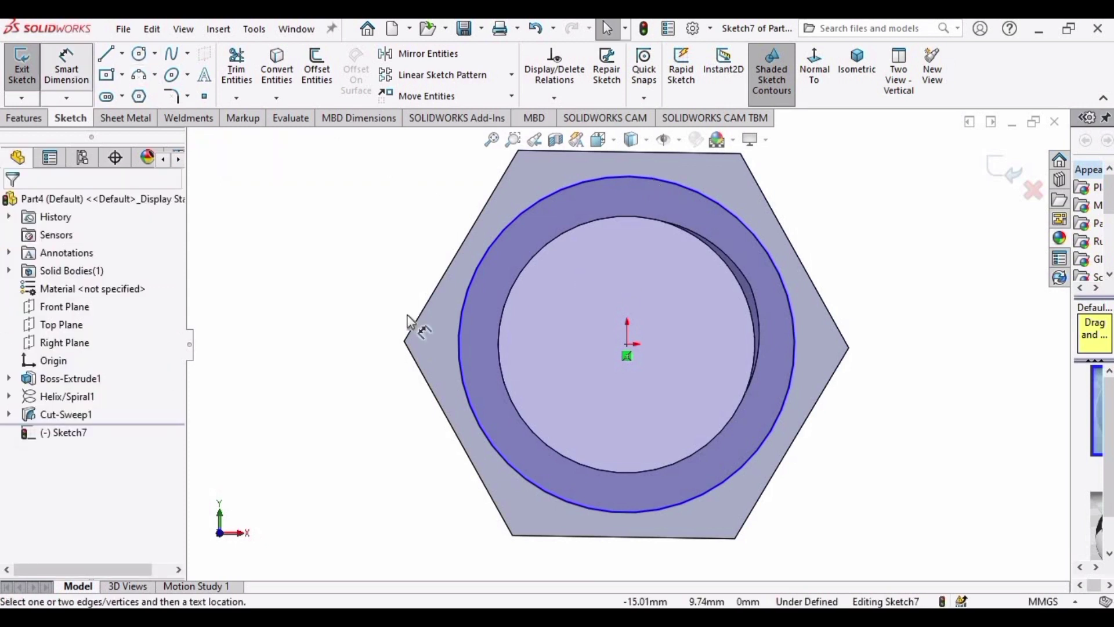
click(461, 316)
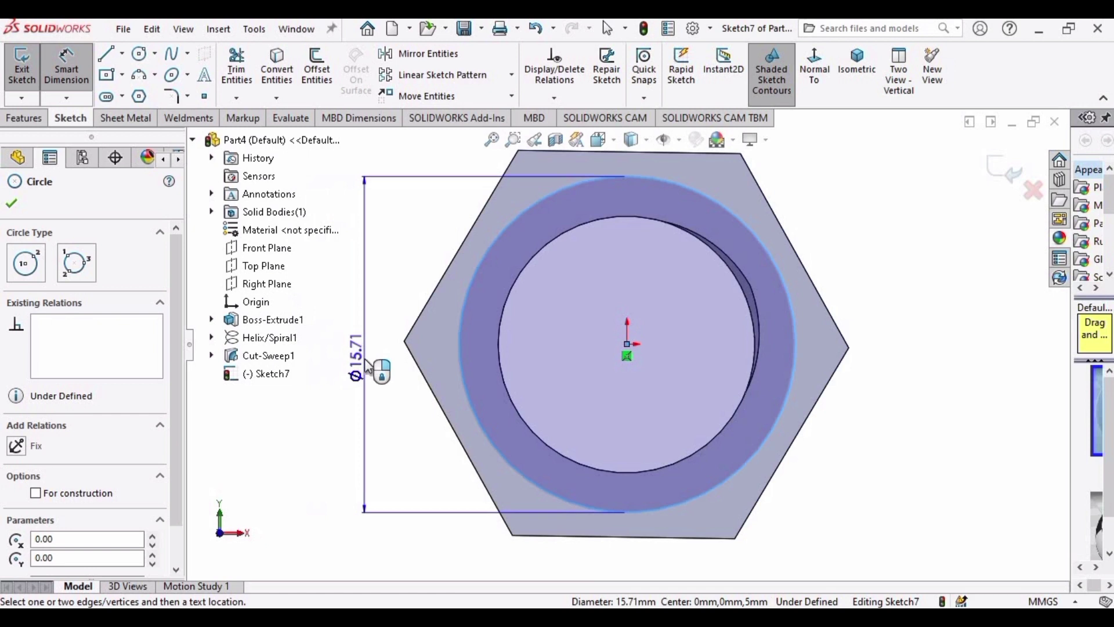
click(368, 366)
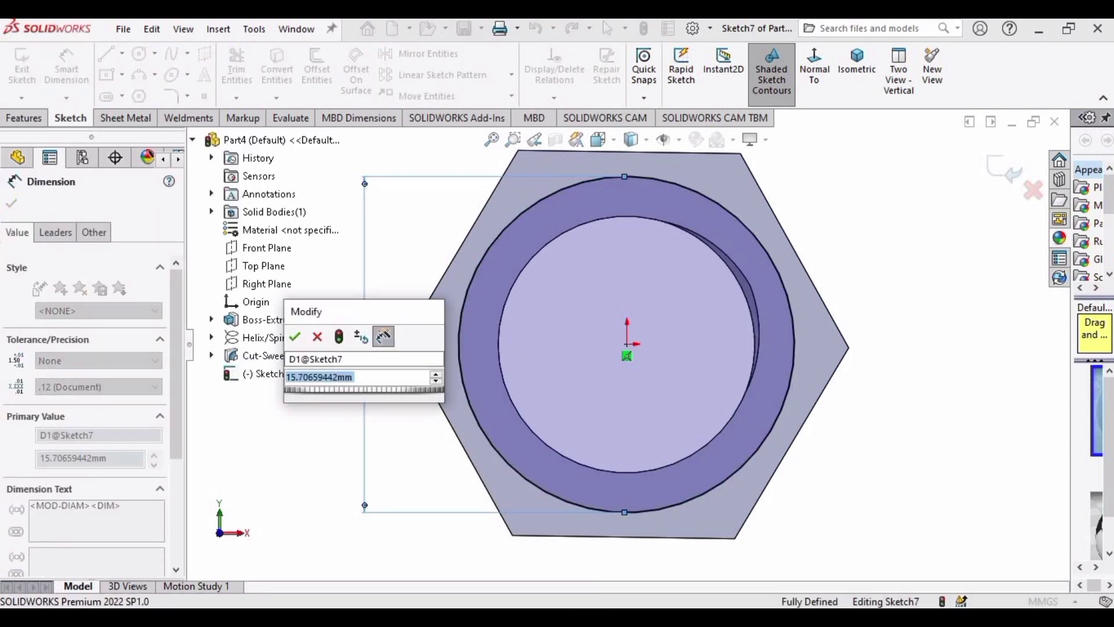
text(15)
key(Escape)
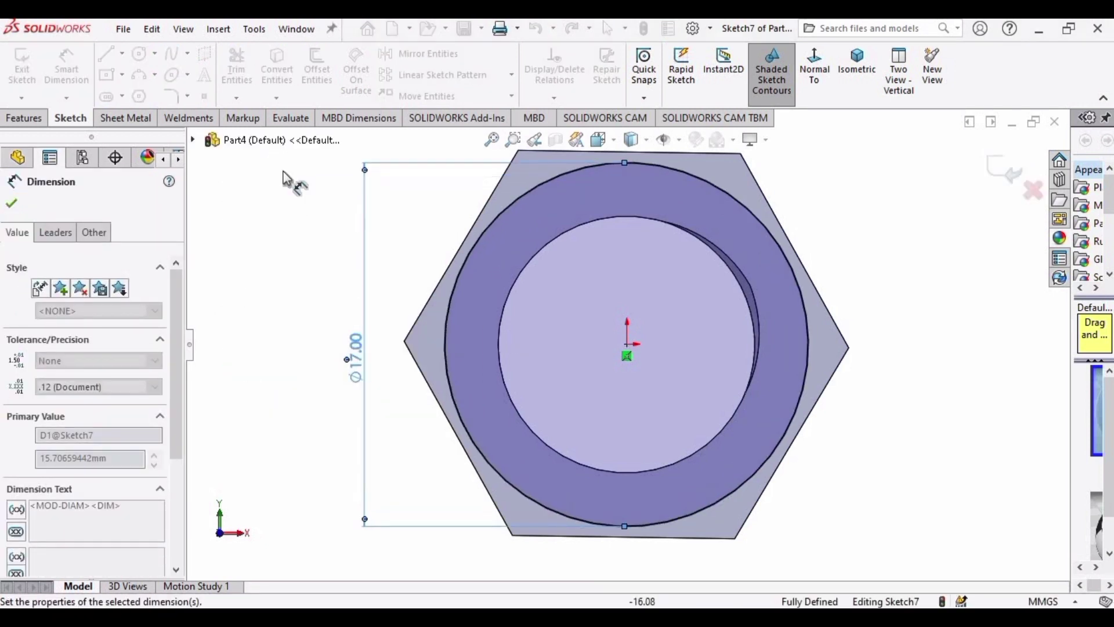
click(12, 203)
Step: Make a 10 mm mid-plane extruded cut with flipped side and 45° draft outside the circle
click(24, 117)
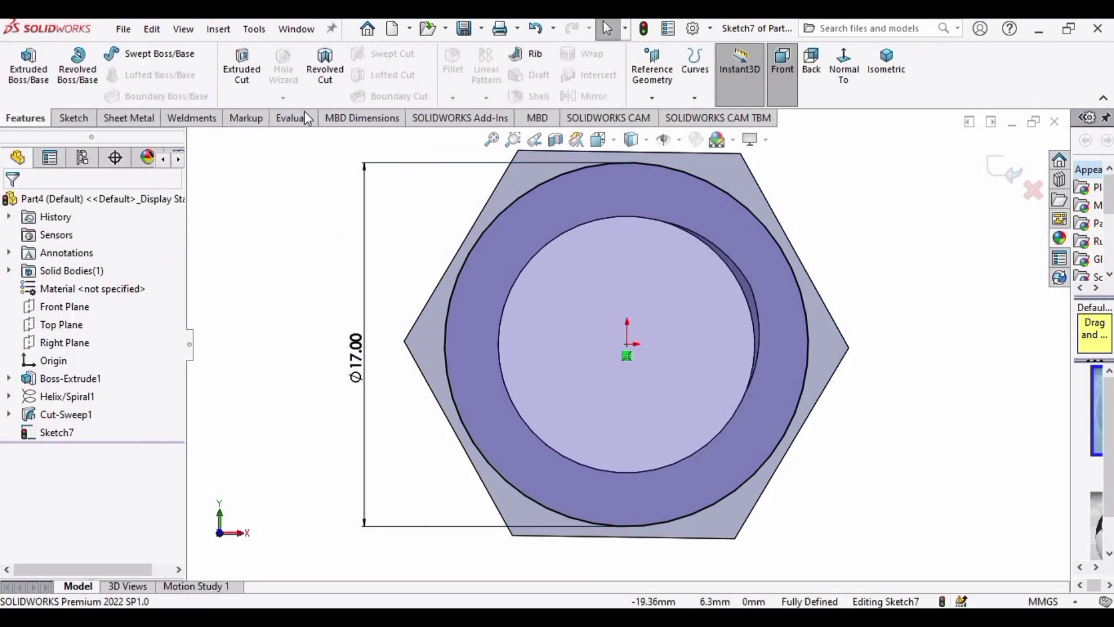
click(250, 73)
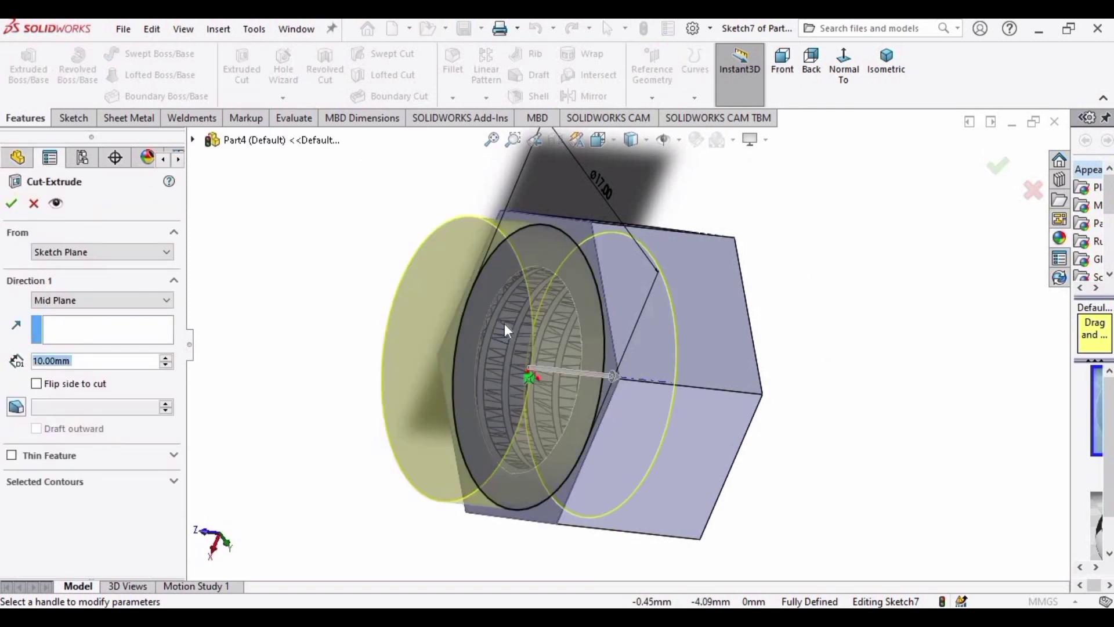
click(37, 384)
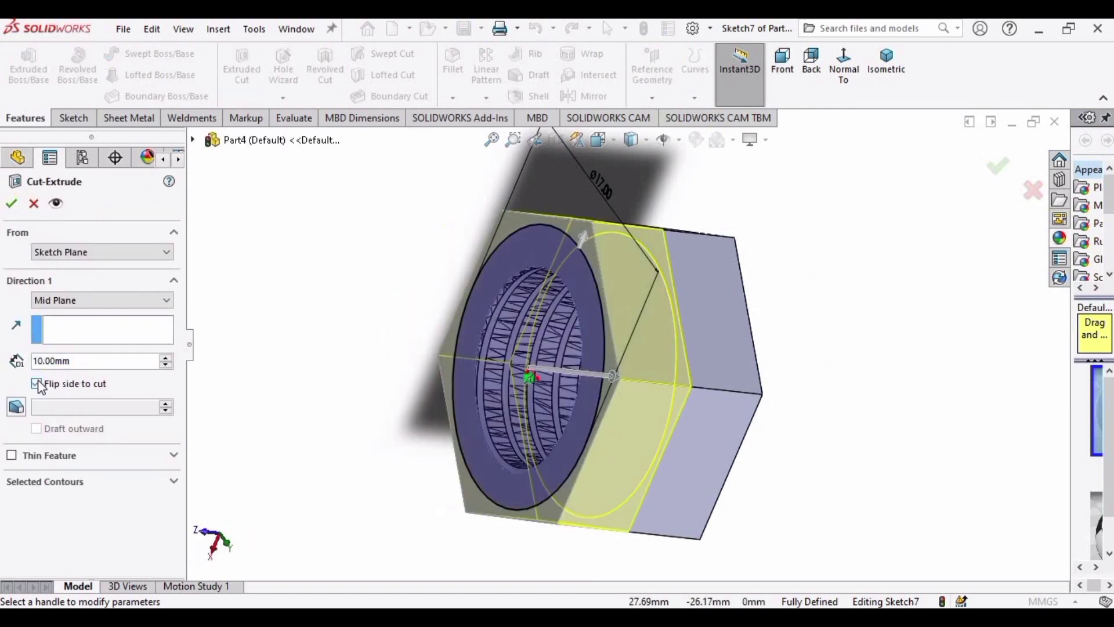
click(19, 411)
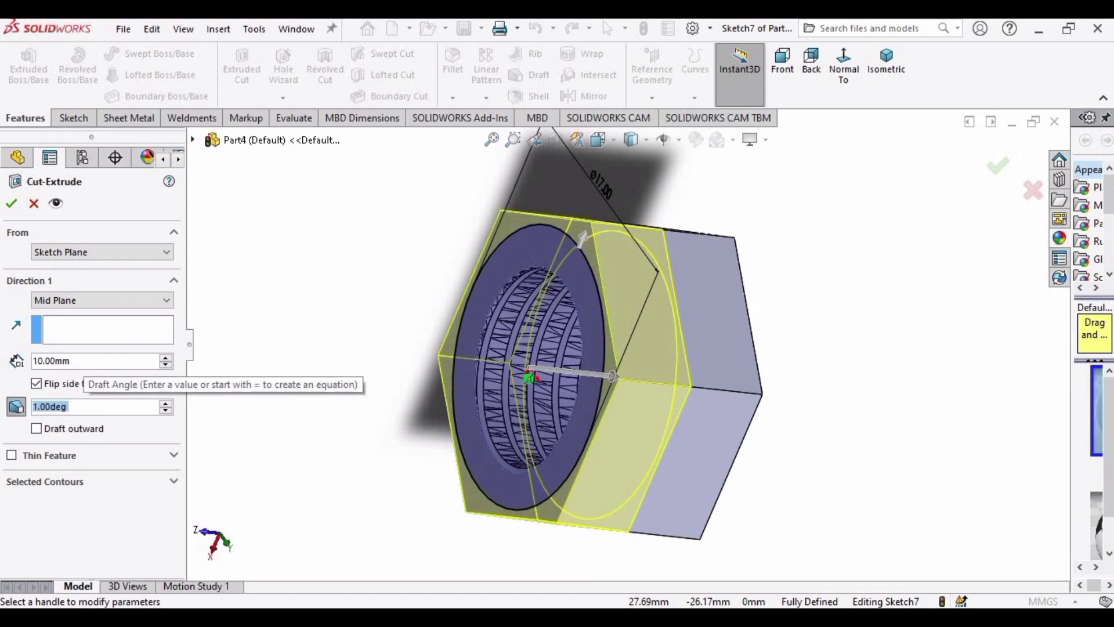
text(45)
key(Return)
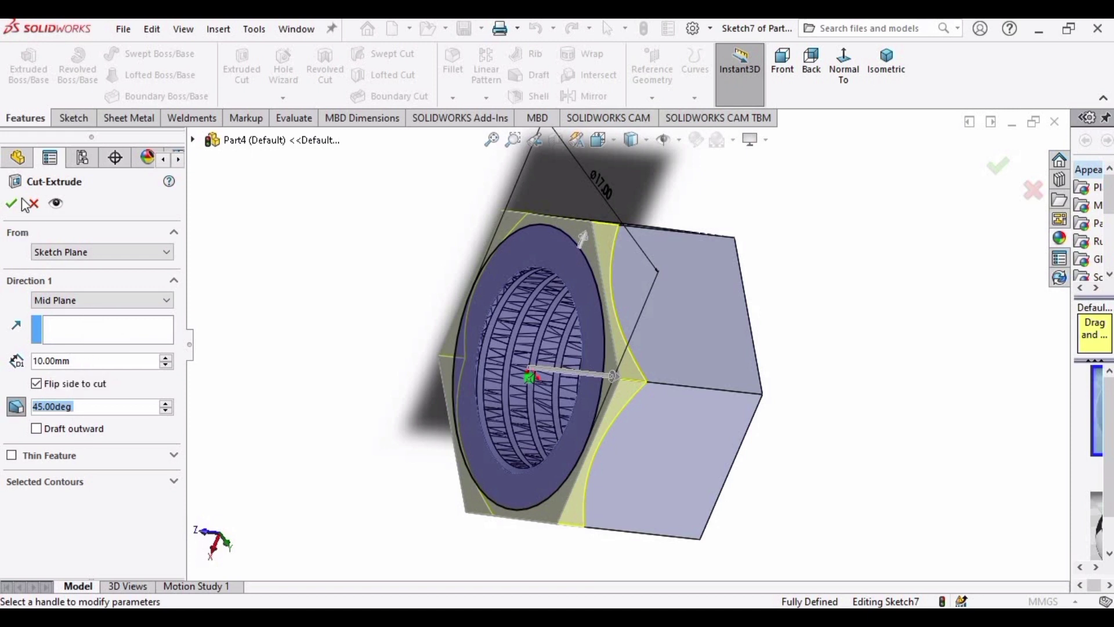
double_click(76, 366)
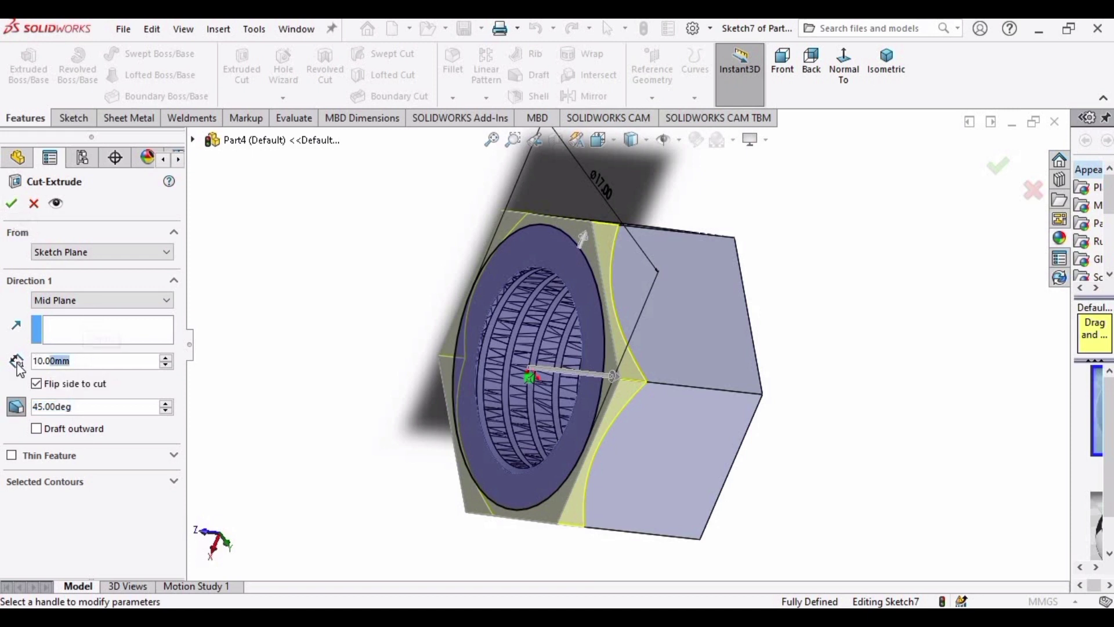
click(12, 204)
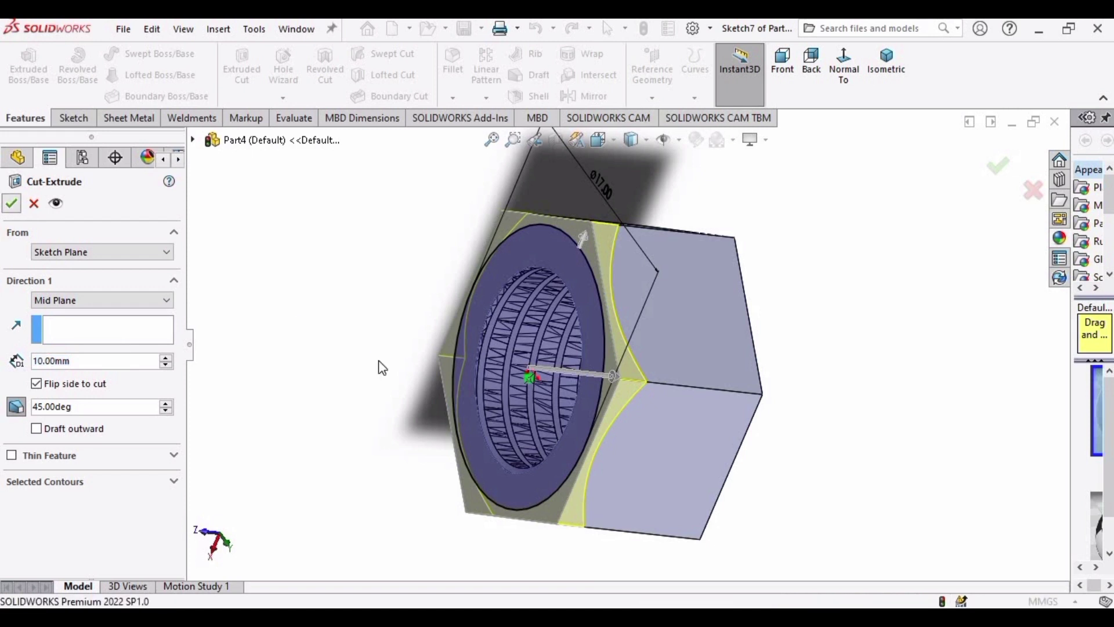
click(847, 422)
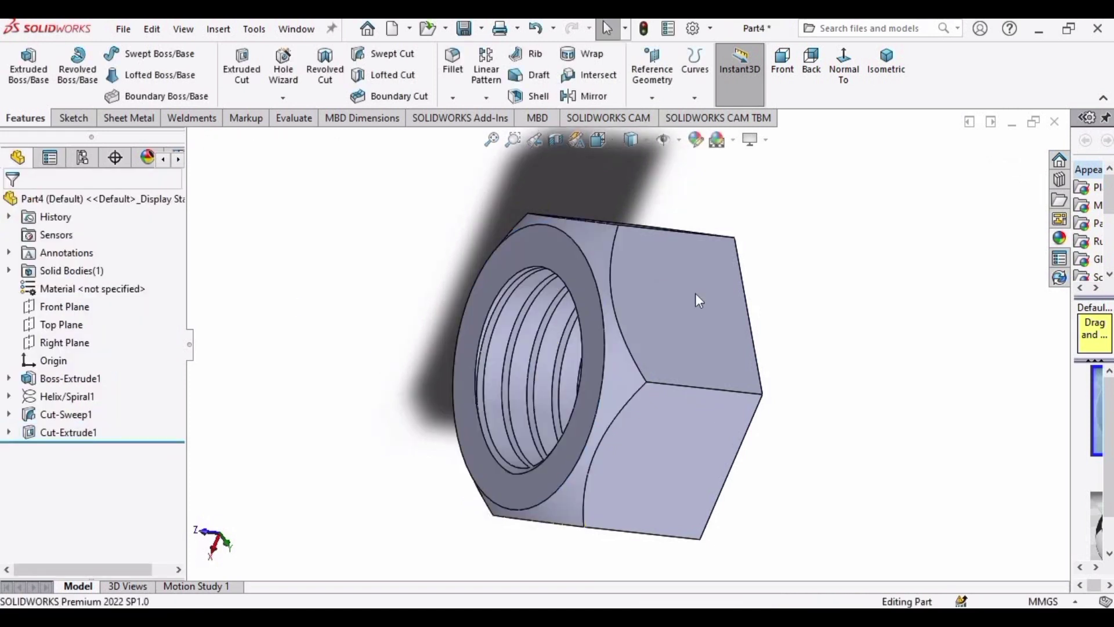
Step: Mirror Cut-Extrude1 about the Front Plane to chamfer the nut's back face
click(595, 96)
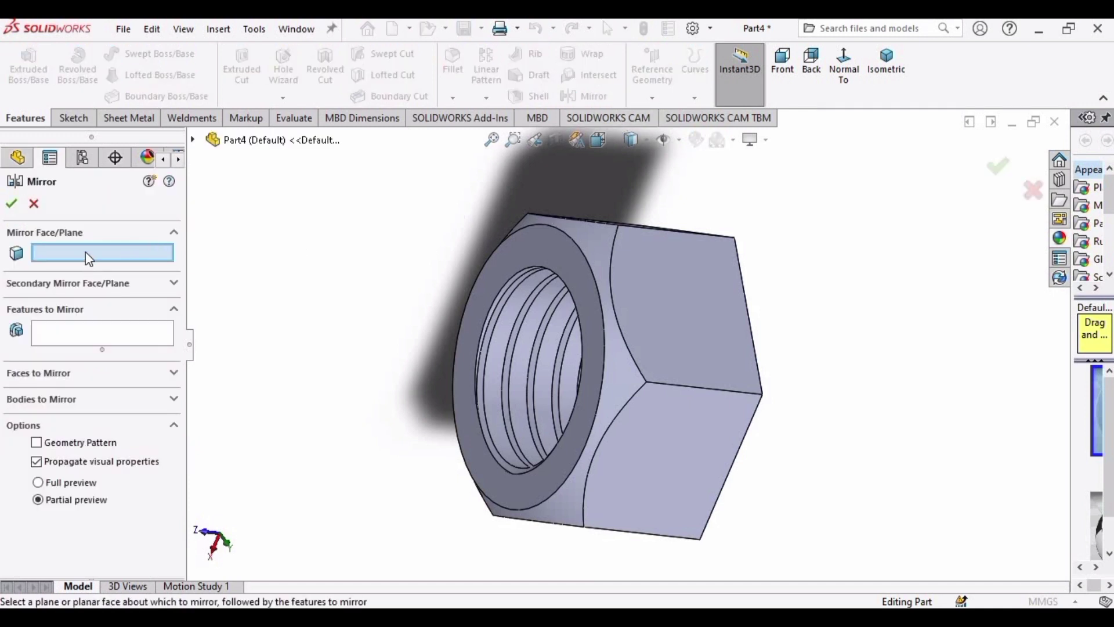
click(192, 140)
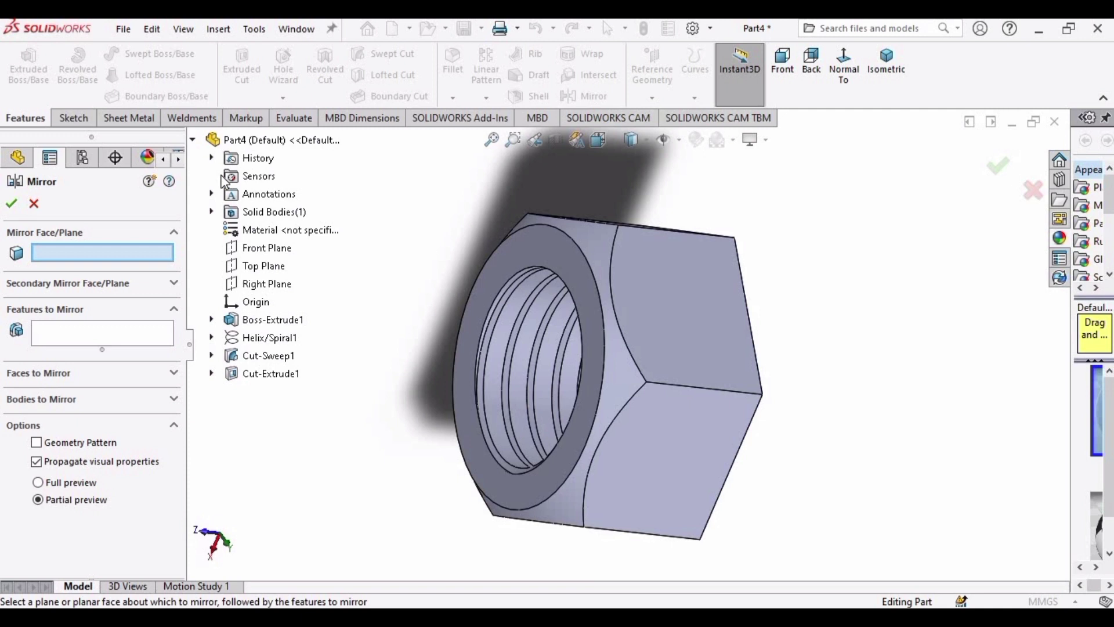
click(262, 250)
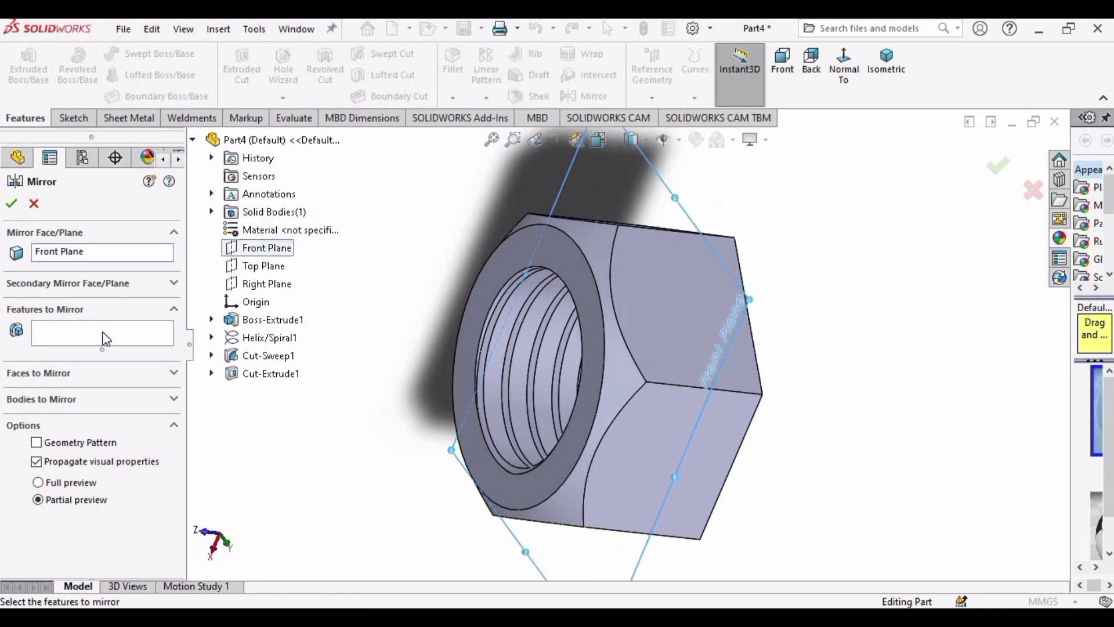
click(273, 374)
click(10, 204)
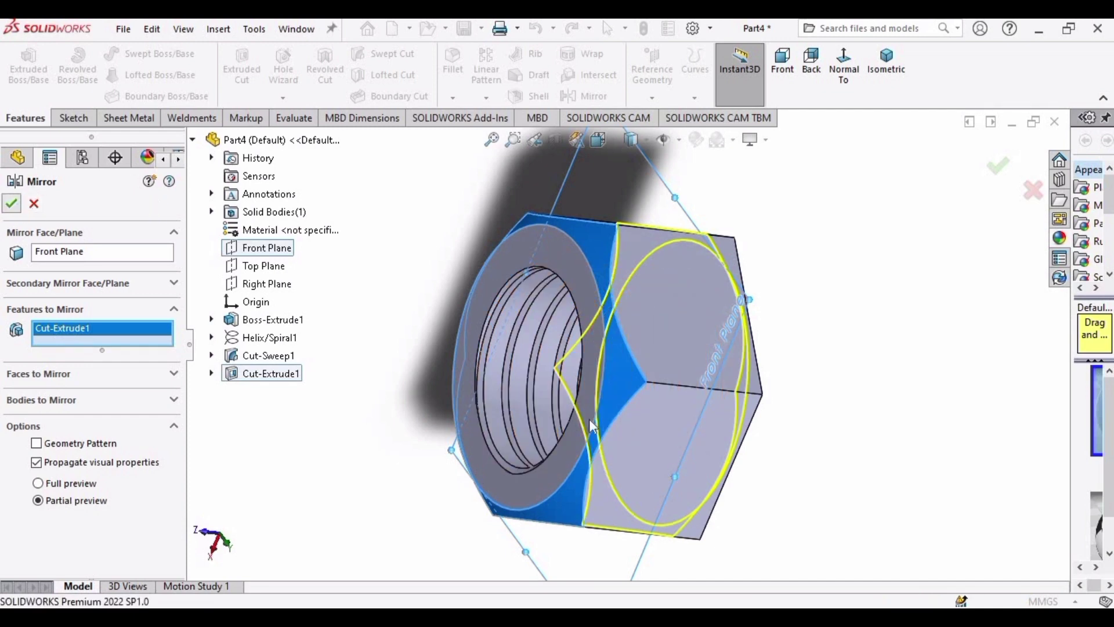
middle_drag(816, 401, 892, 408)
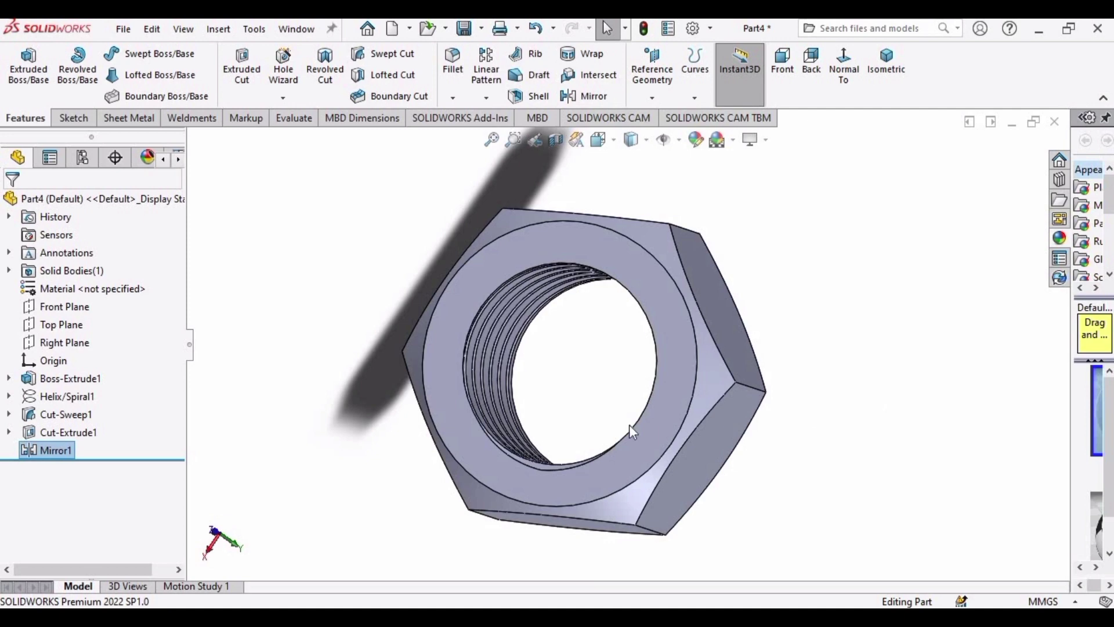
middle_drag(587, 454, 509, 410)
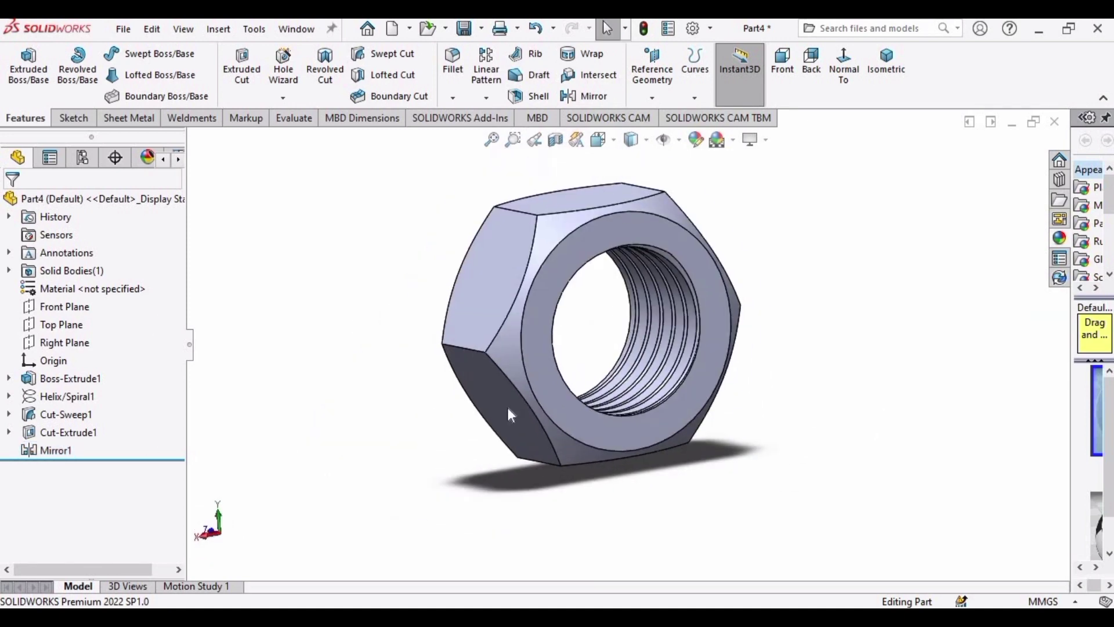
Step: Give the whole nut a bright green appearance (RGB 0, 255, 0)
click(696, 139)
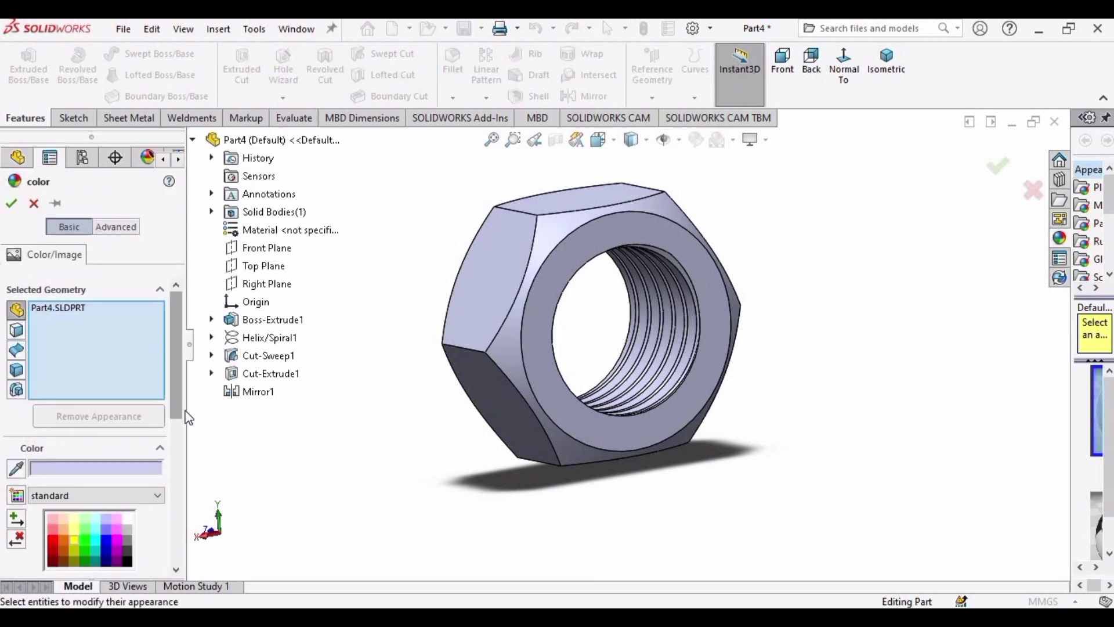
scroll(186, 417, down, 3)
click(116, 388)
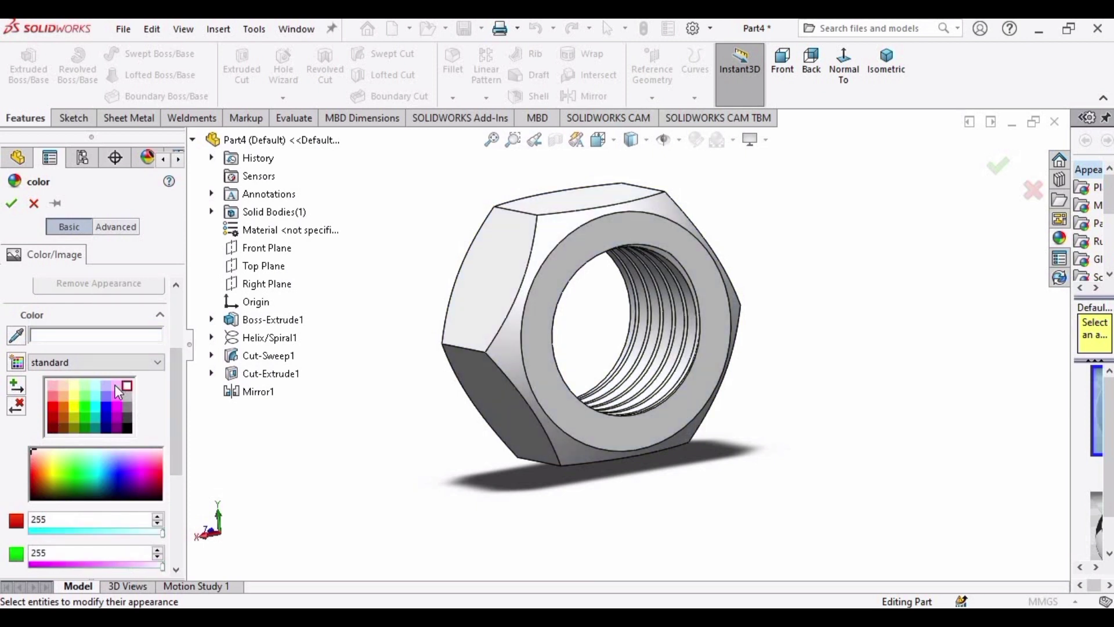
click(114, 384)
click(102, 388)
click(88, 404)
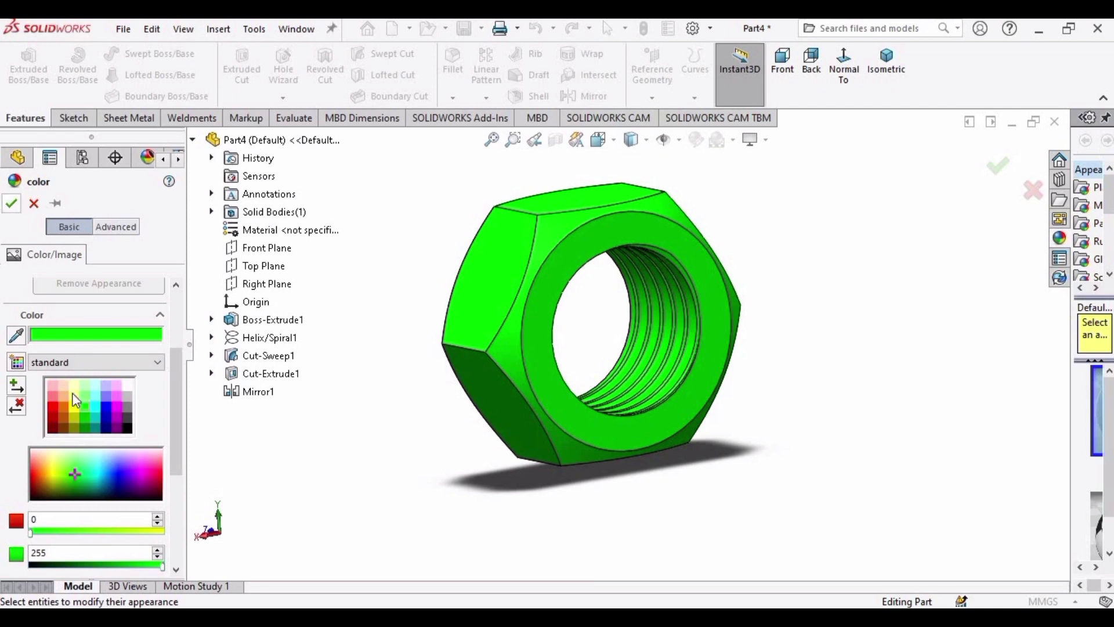
click(13, 203)
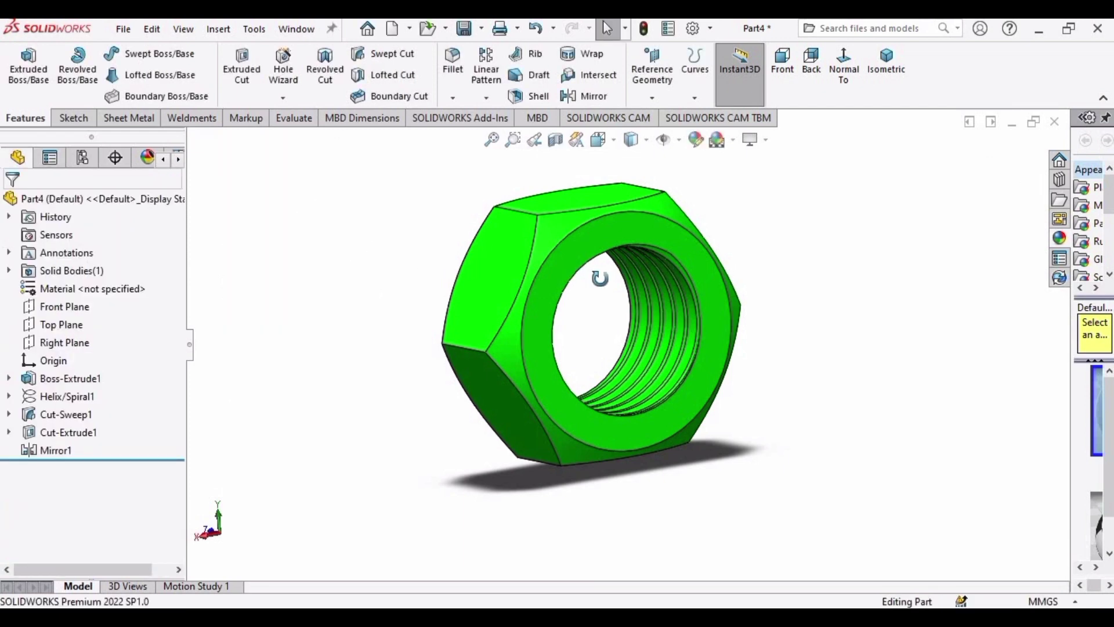